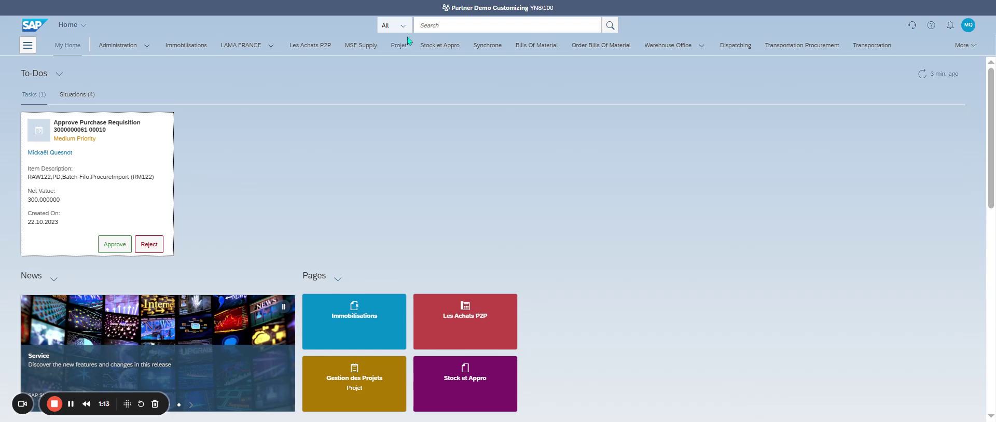
Search for transaction MM01 and open the Create Material app.
click(519, 25)
text(MM01)
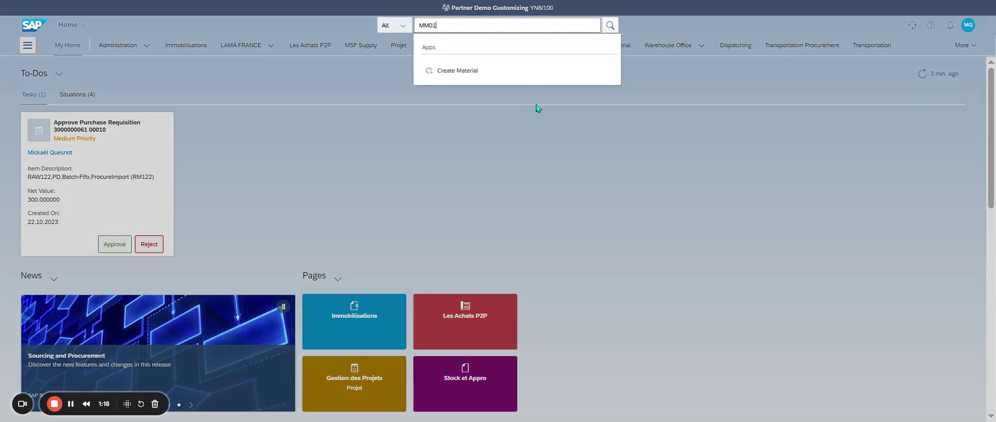
click(465, 72)
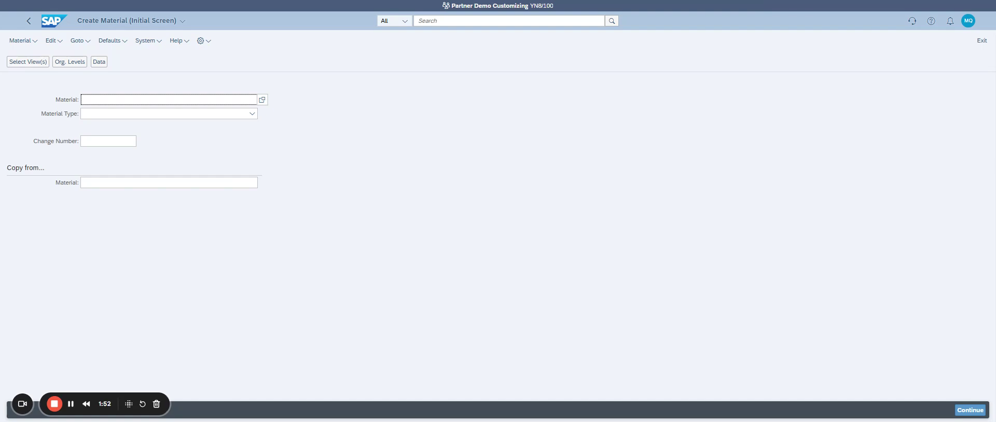
Start creating material AC_MATERIAL with the material type FERT Finished Product and proceed to view selection.
text(AC_MATERIAL)
key(Tab)
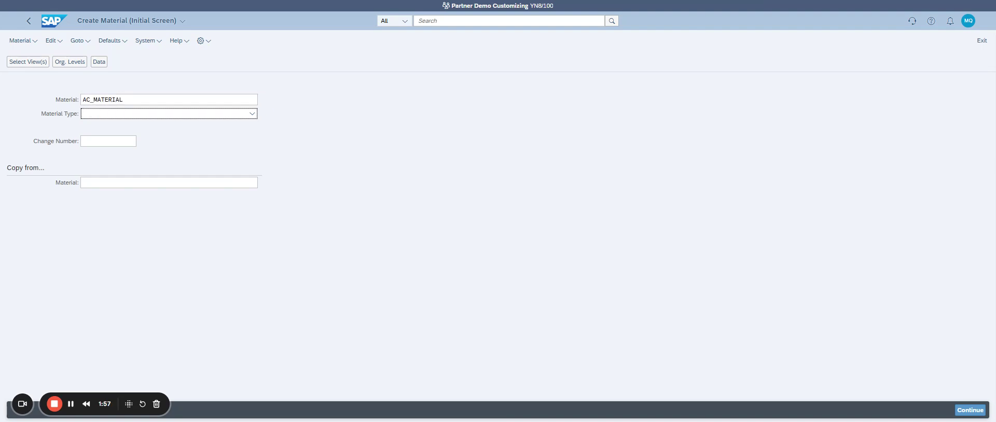
click(253, 113)
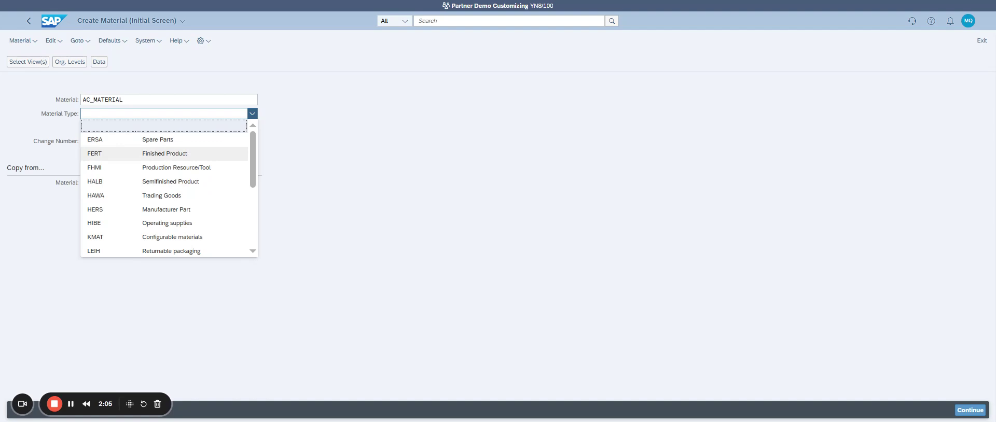
click(185, 155)
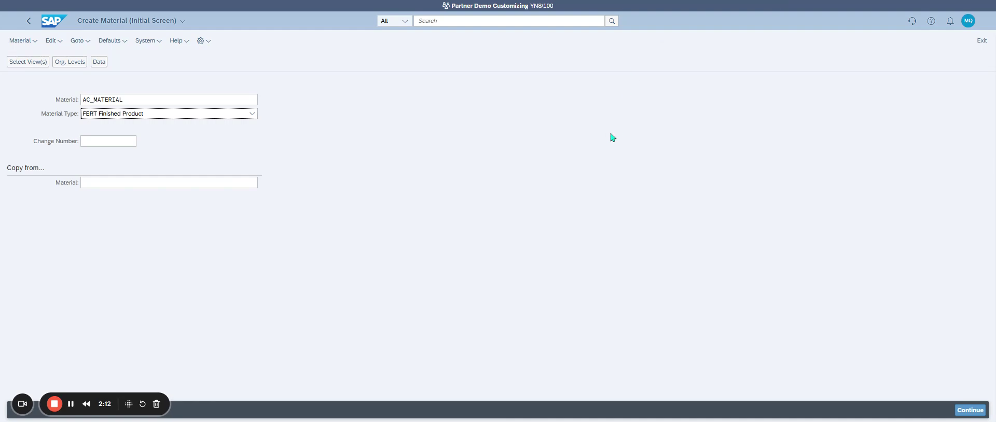
key(Return)
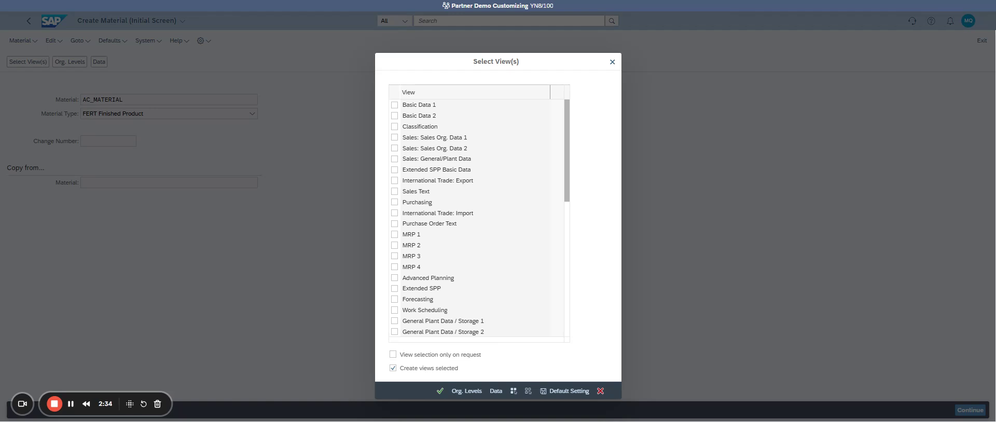
Select the views Basic Data 1 and 2, Purchasing, Sales Org. Data 1 and 2, and Sales: General/Plant Data.
click(394, 105)
click(395, 116)
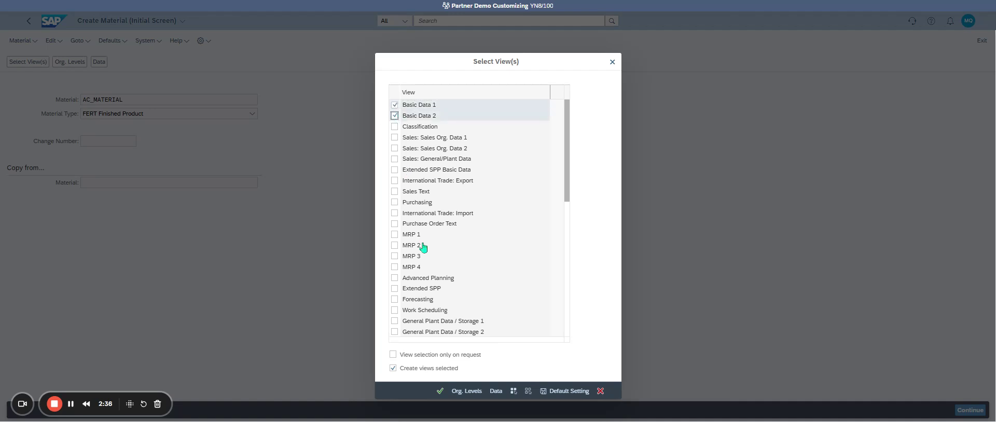
click(395, 202)
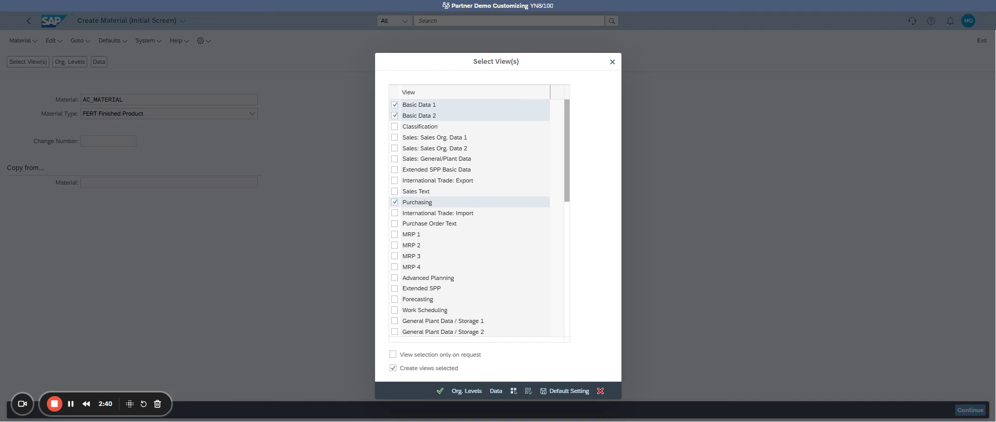
click(395, 137)
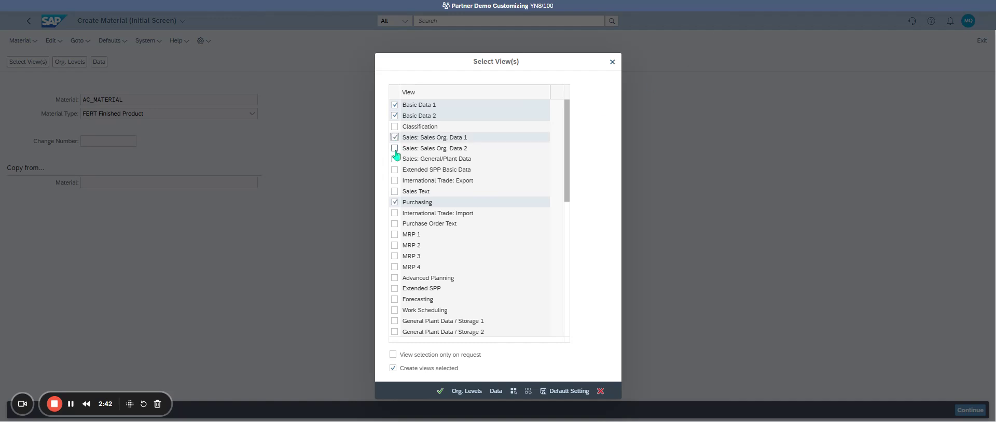
click(394, 148)
click(395, 158)
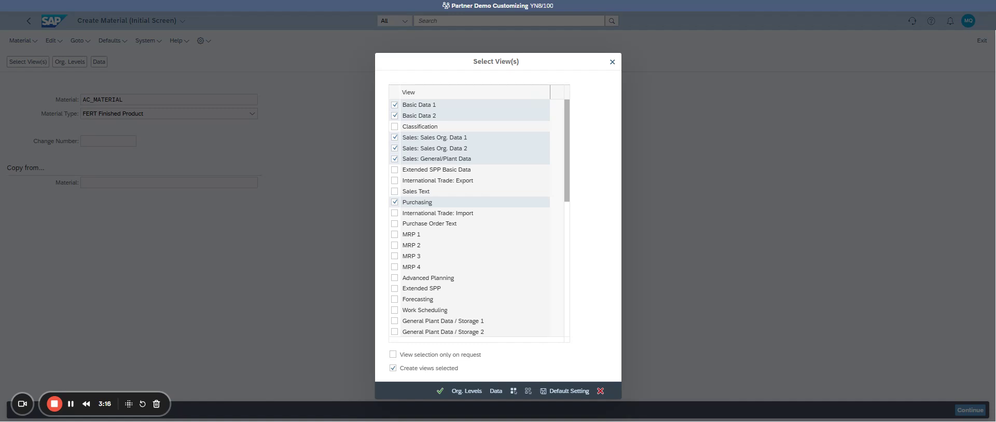
click(395, 160)
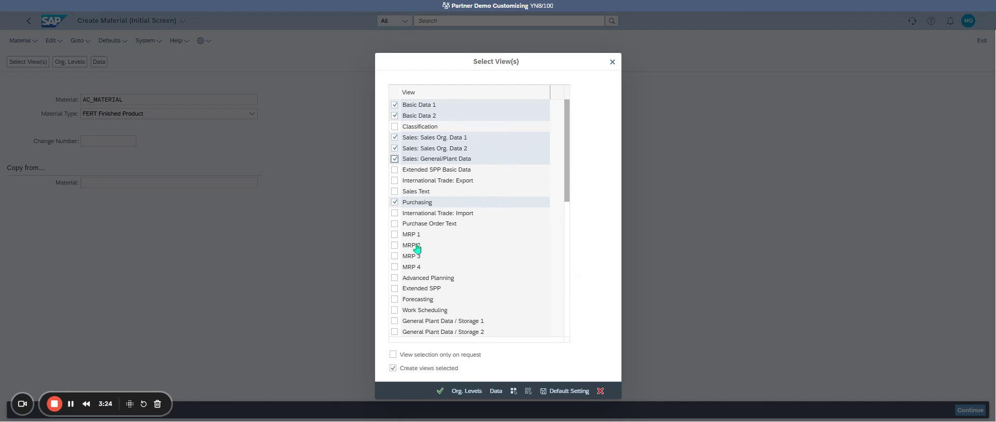
Add the views MRP 1, MRP 2, General Plant Data / Storage 1 and General Plant Data / Storage 2 to the selection.
click(395, 234)
click(395, 246)
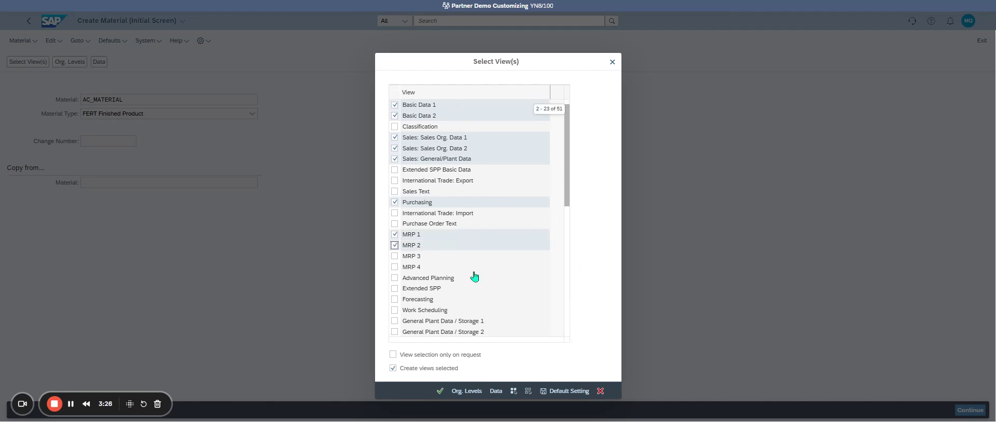
scroll(474, 276, down, 2)
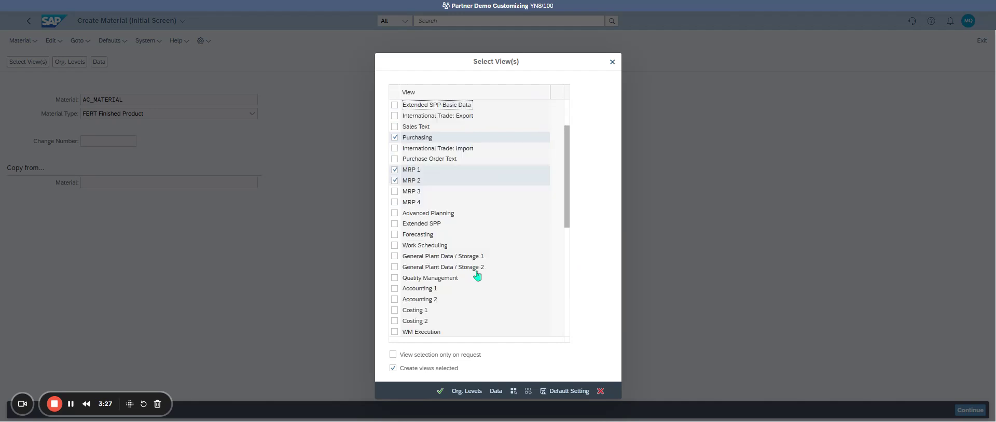
click(395, 255)
click(395, 267)
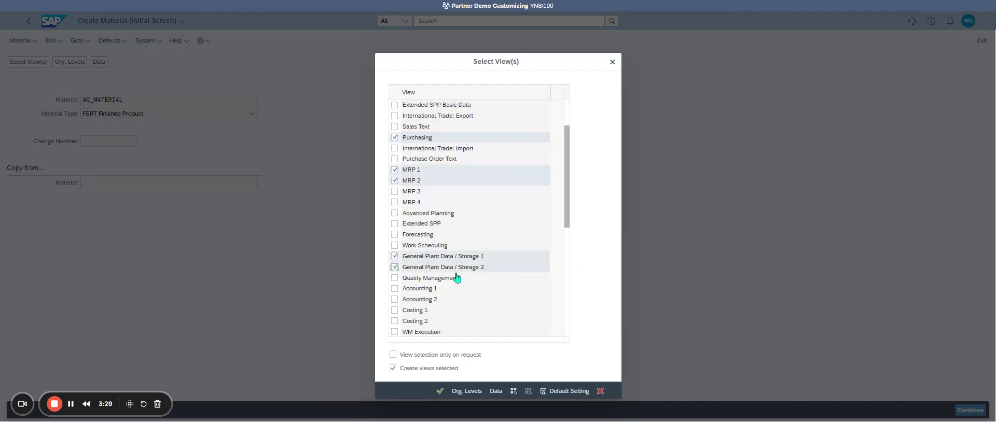
Add the Accounting 1, Accounting 2, Costing 1 and Costing 2 views and confirm the view selection.
click(395, 288)
click(395, 300)
click(395, 310)
click(395, 320)
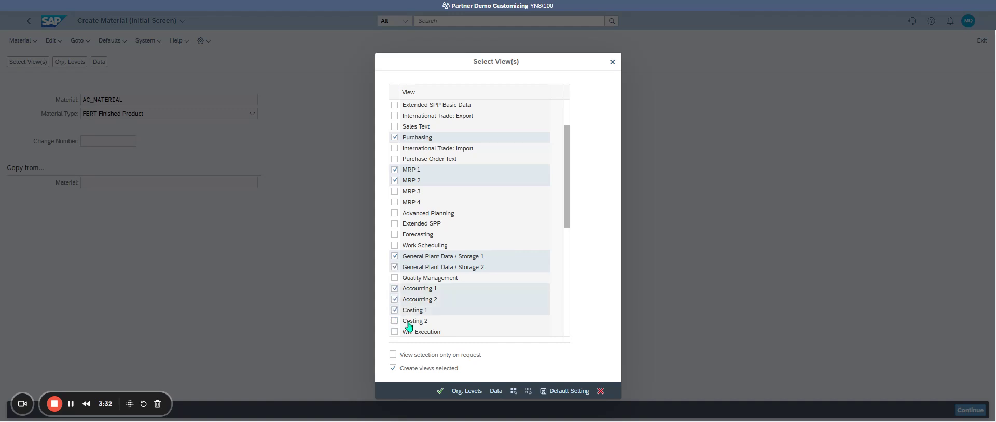
click(439, 391)
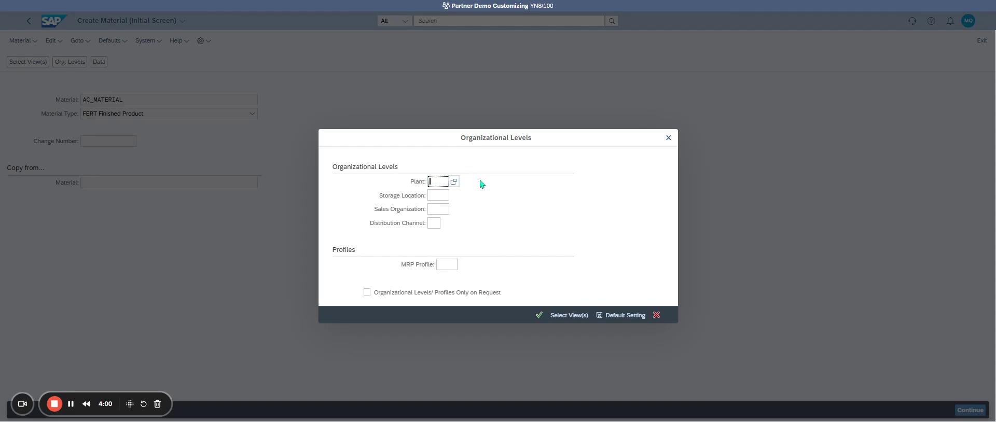
Set the organizational levels to plant KP01 and its storage location KP01, Magasin central.
text(KP01)
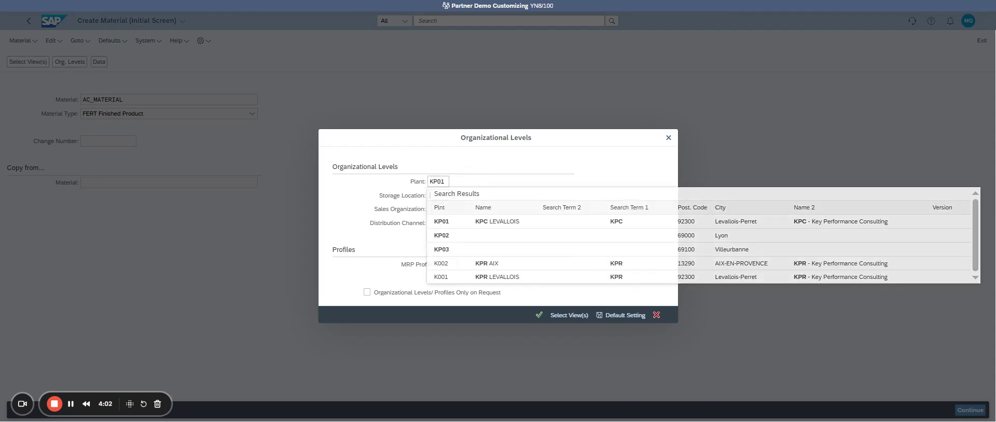
key(Tab)
click(453, 196)
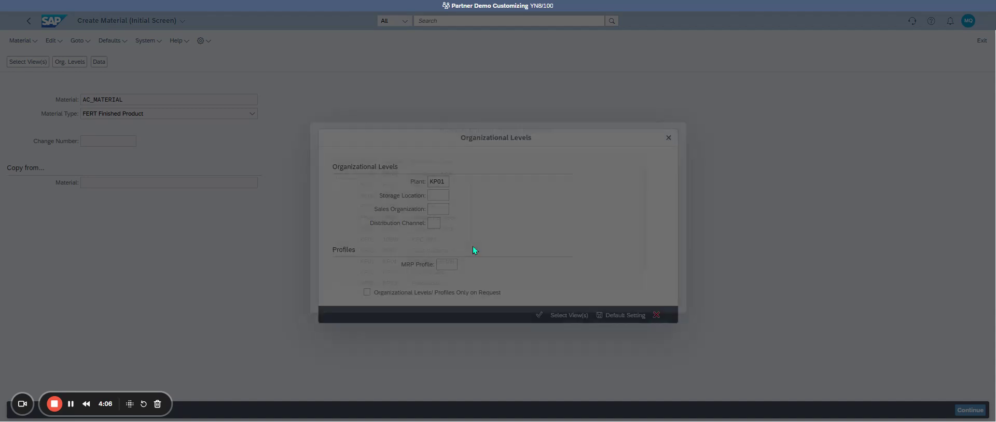
scroll(479, 244, down, 1)
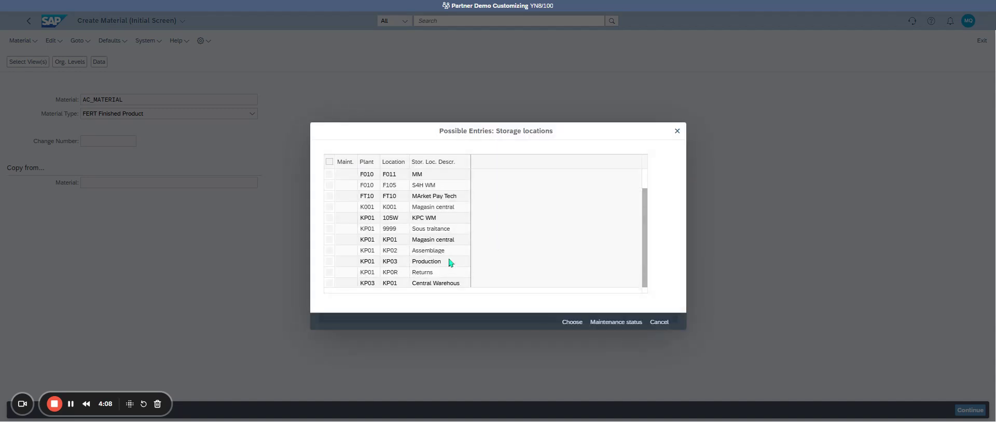
double_click(448, 241)
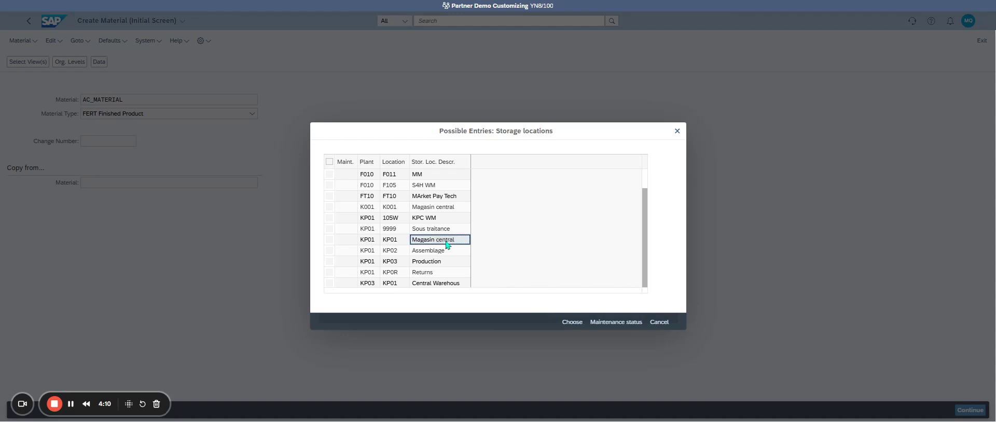
Pick sales organization KPC1 with distribution channel Z1 from the possible entries and confirm the organizational levels.
click(439, 209)
click(454, 210)
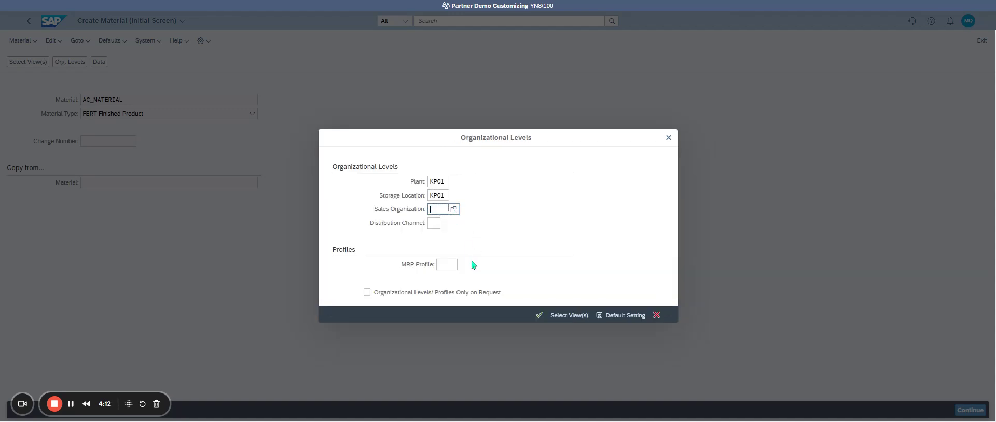
click(374, 283)
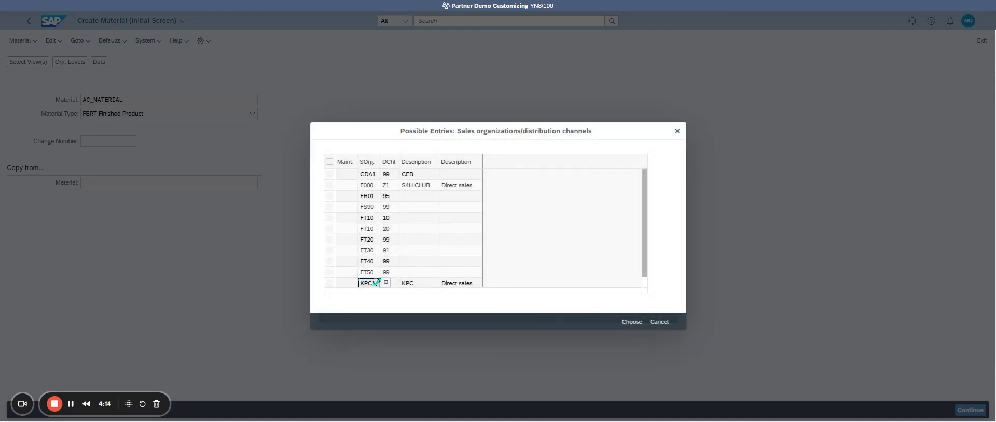
double_click(358, 285)
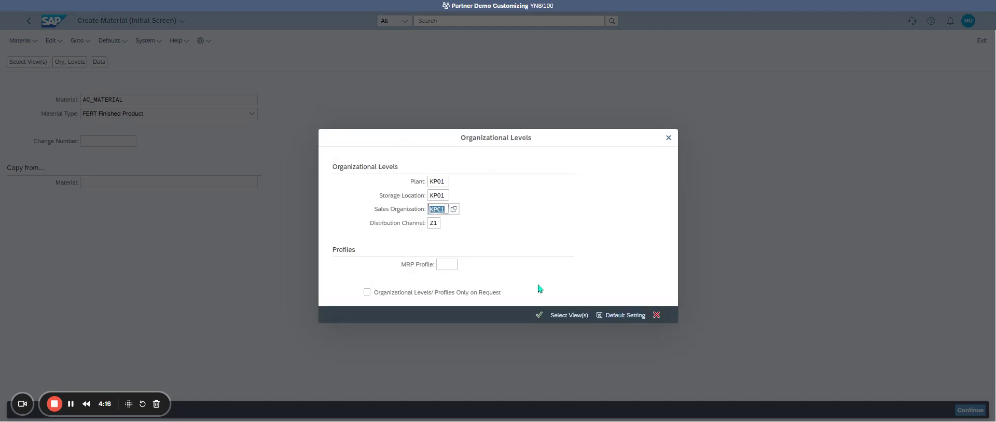
click(540, 315)
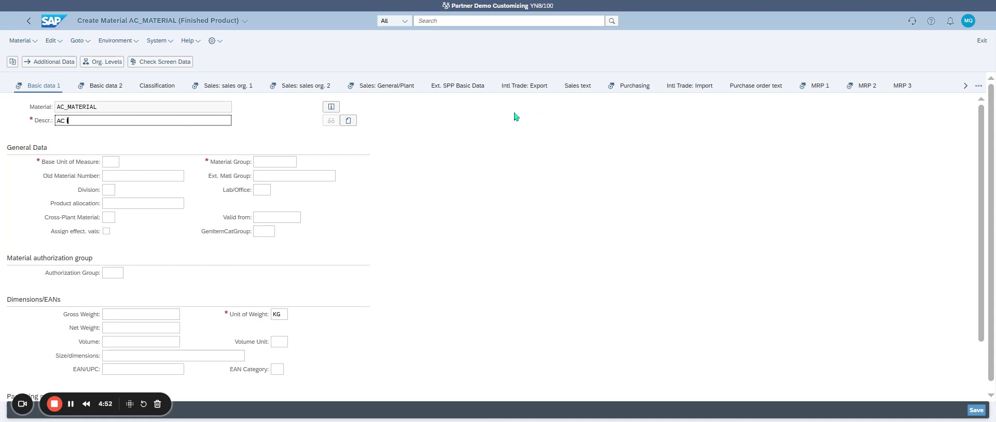
Enter the material description "AC Inventory material STO" and set the base unit of measure to KG.
text(Inventory material STO)
click(110, 162)
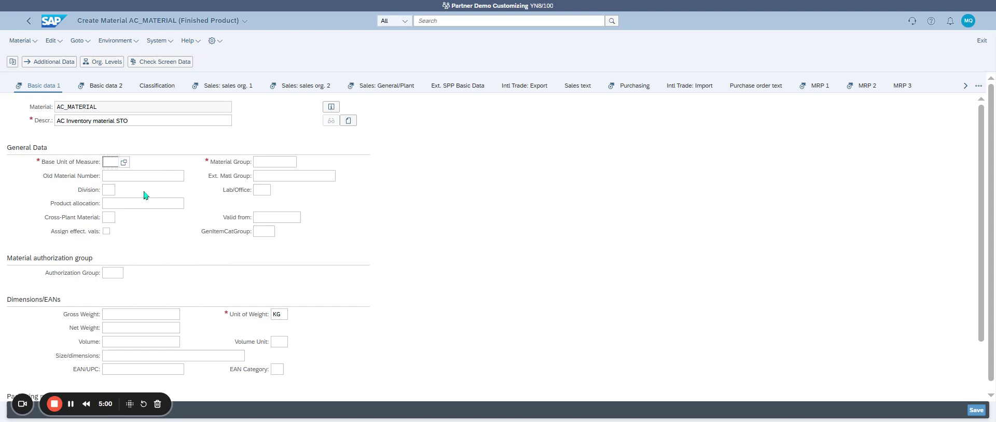
text(KG)
key(Tab)
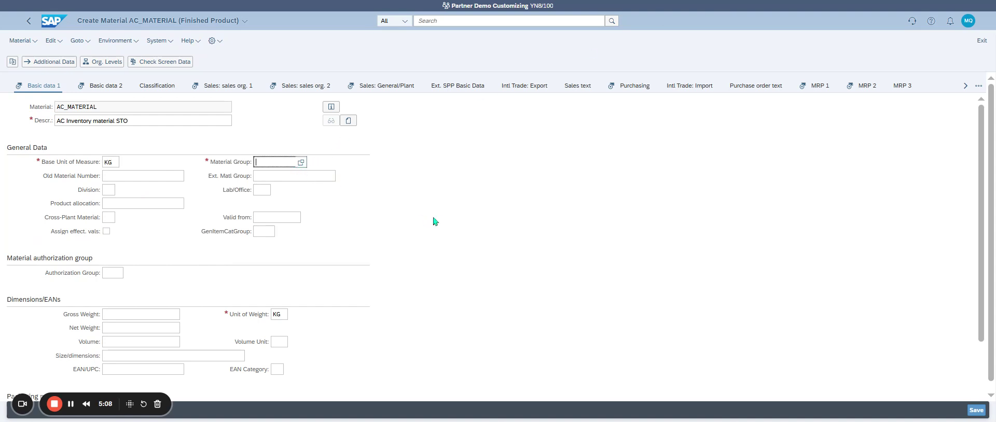
Assign material group L004, Finished Goods, from the list of possible values.
key(F4)
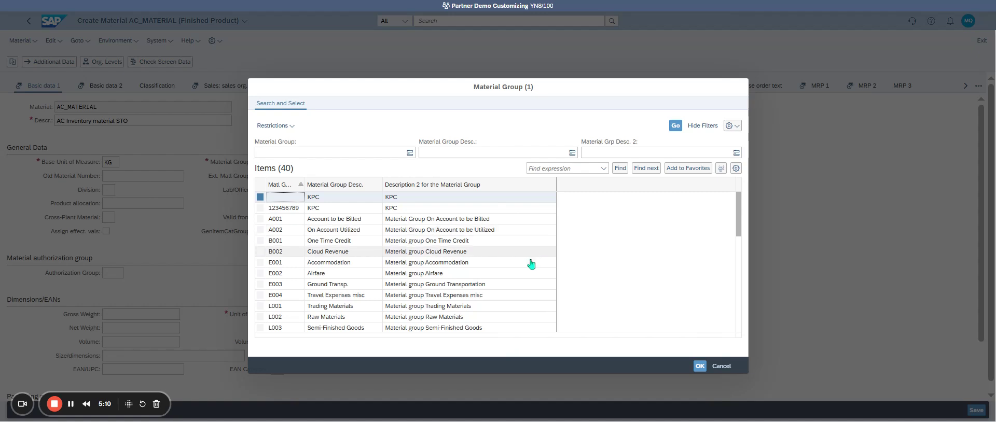
scroll(516, 289, down, 2)
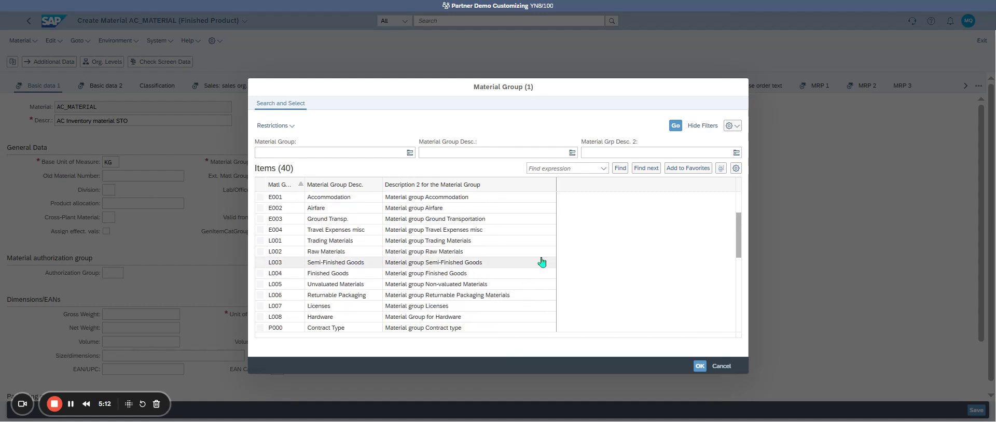
double_click(518, 273)
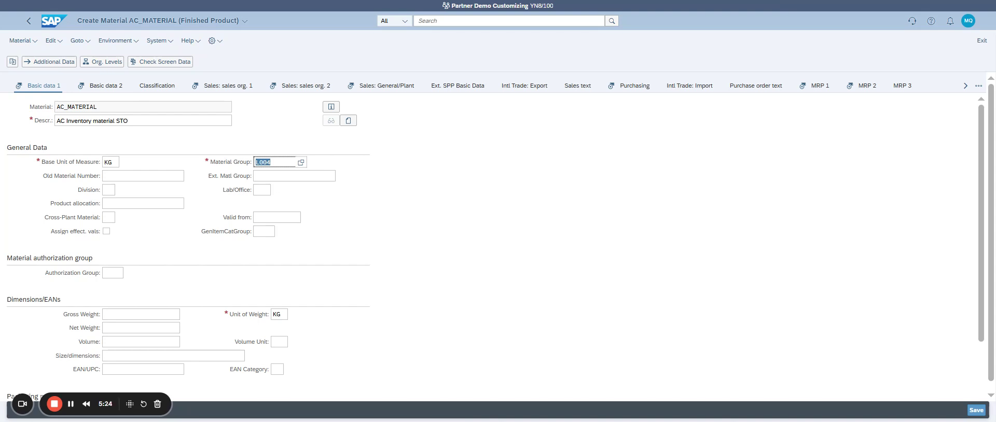
Set both the gross weight and the net weight to 5 KG and confirm the Basic Data 1 view.
click(148, 316)
text(5)
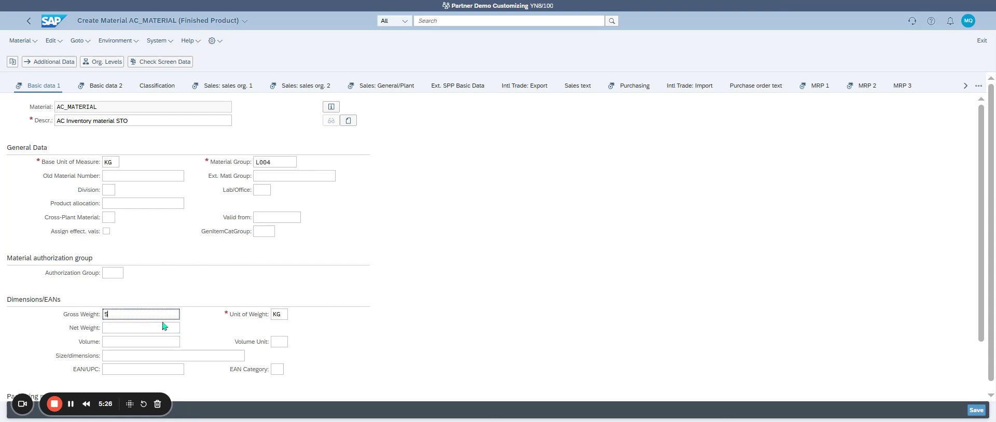
click(148, 328)
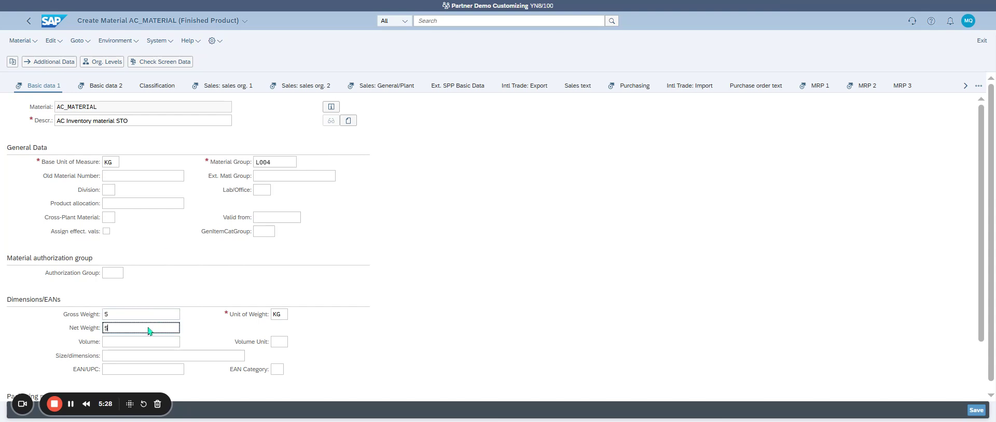
key(Return)
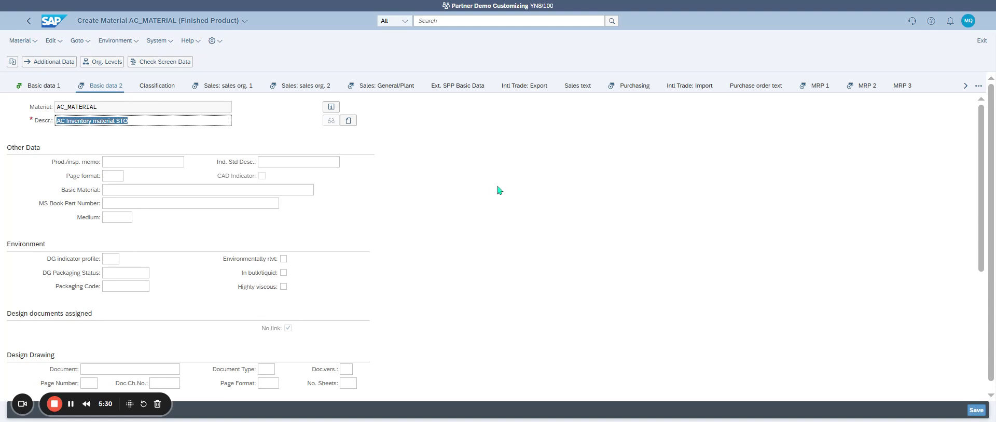
Continue past Basic Data 2 and set the delivering plant to KP01 in the Sales Org. 1 view.
key(Return)
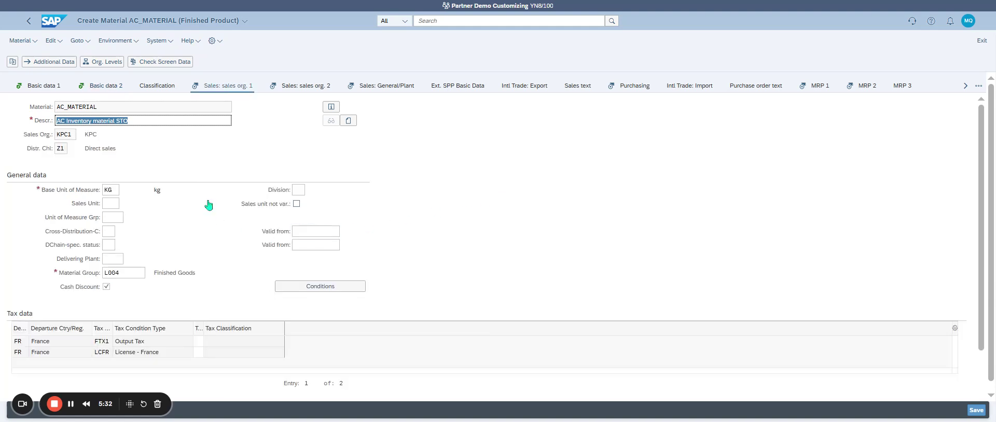
click(115, 258)
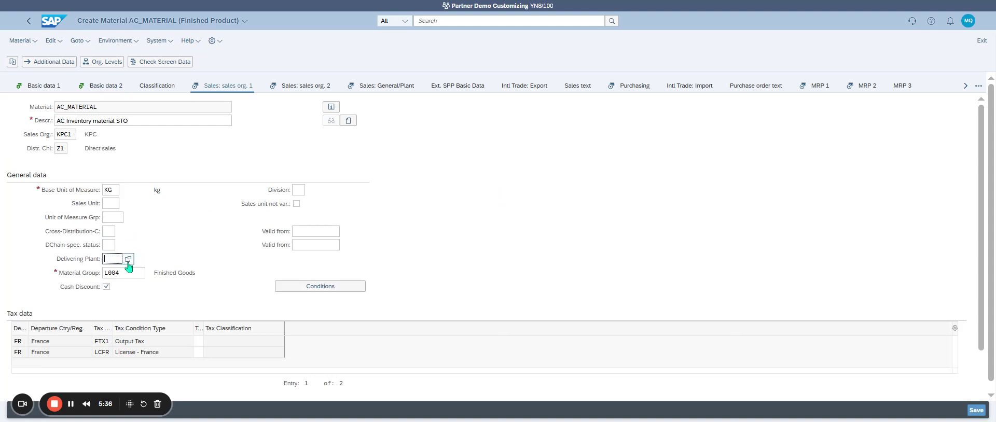
text(KP01)
key(Tab)
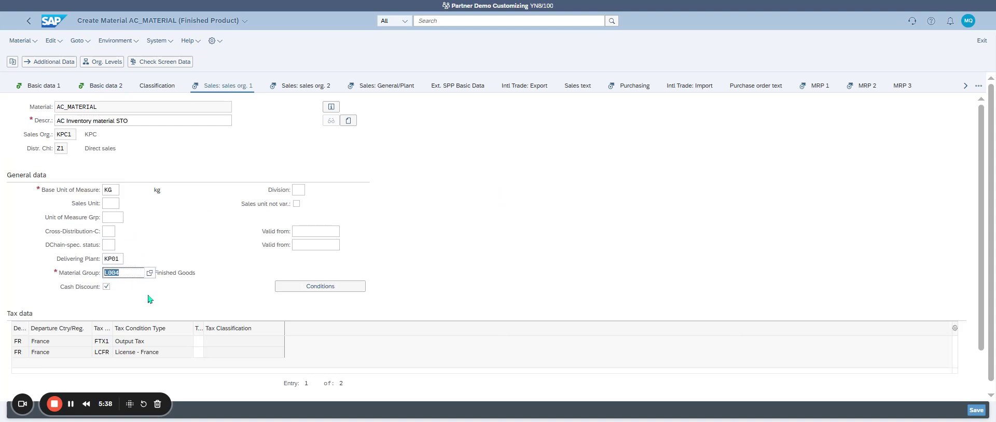
Set the tax classification to 1 for Output Tax and 0 for License - France, and confirm the Sales Org. 1 view.
key(Tab)
click(198, 341)
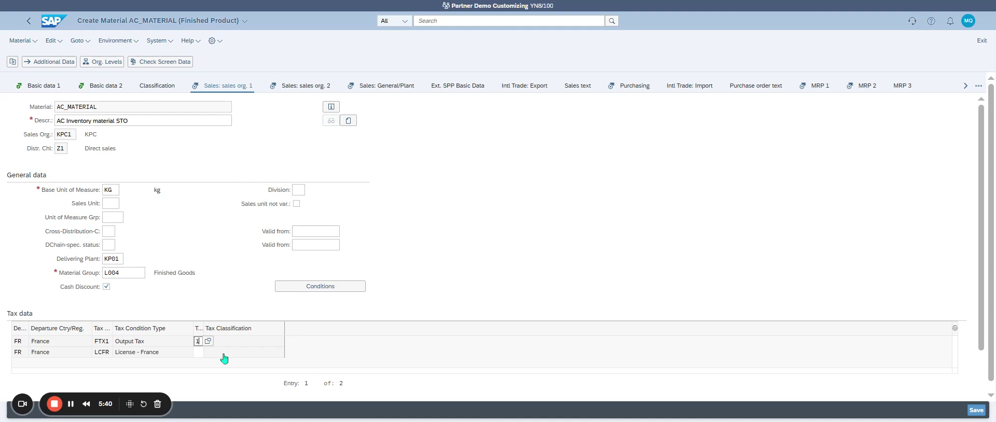
key(Tab)
key(Tab)
key(Tab)
key(Tab)
key(Tab)
text(0)
key(Return)
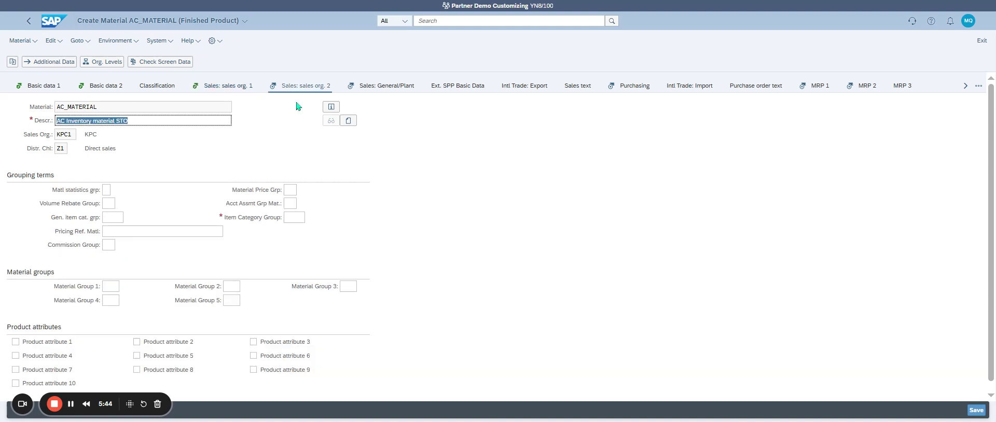
Set the item category group to NORM and continue to the Sales: General/Plant view.
key(Return)
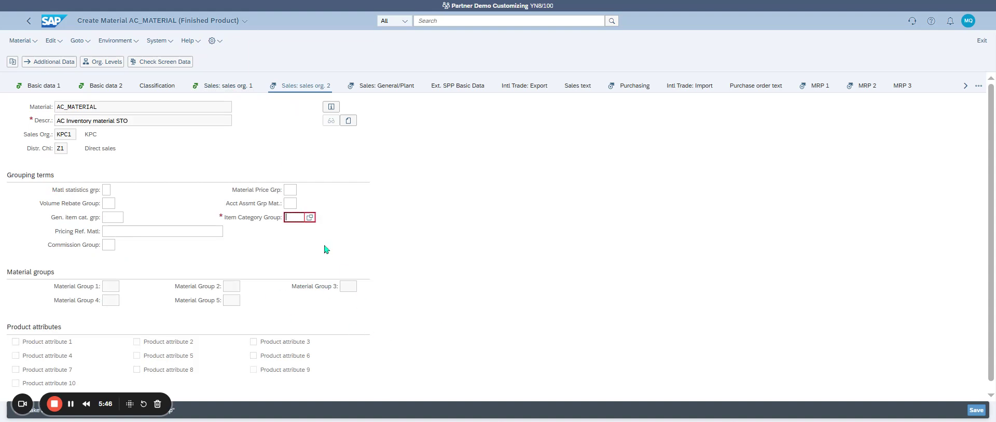
text(NORM)
key(Return)
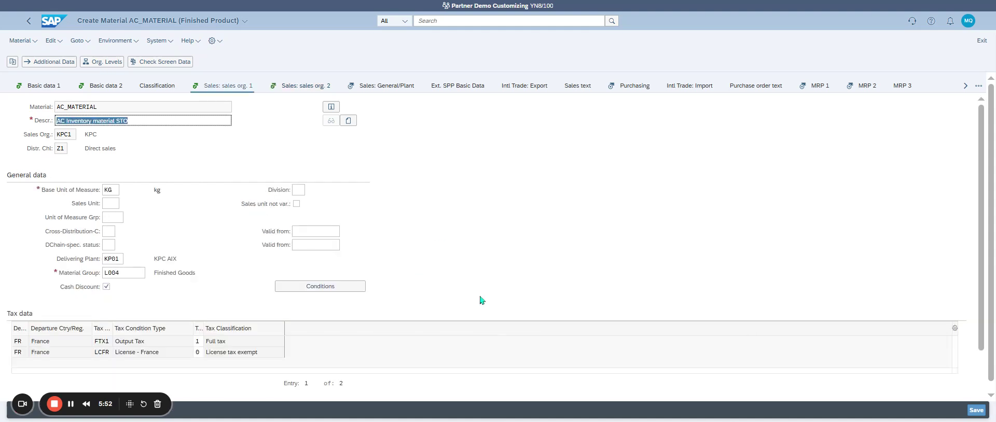
key(Return)
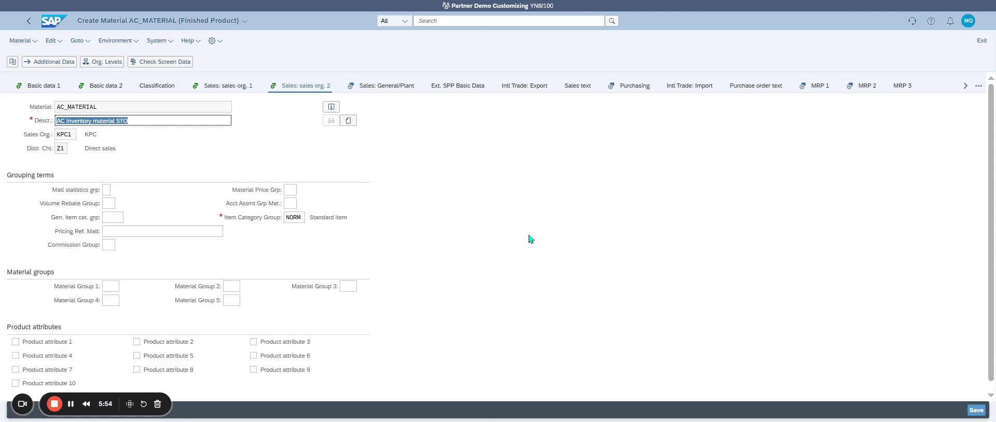
key(Return)
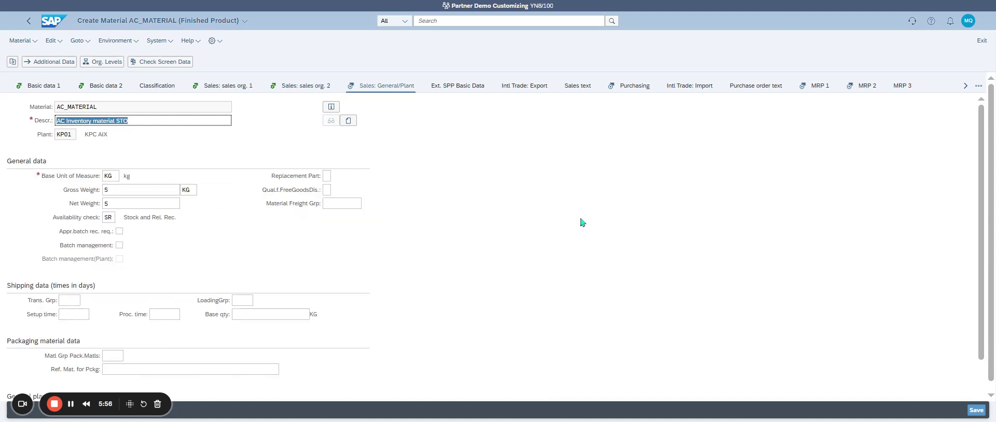
Assign transportation group 0001, On pallets, and loading group 0001, Crane, from their lists of possible values.
click(75, 303)
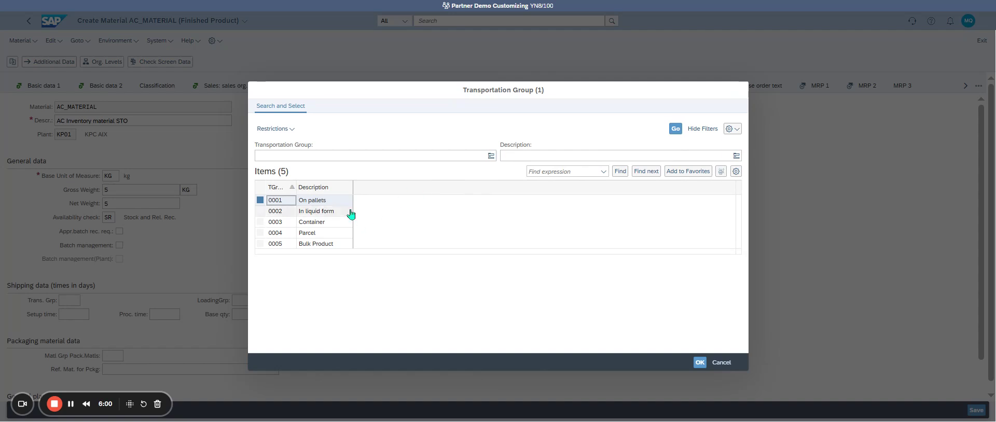
double_click(334, 200)
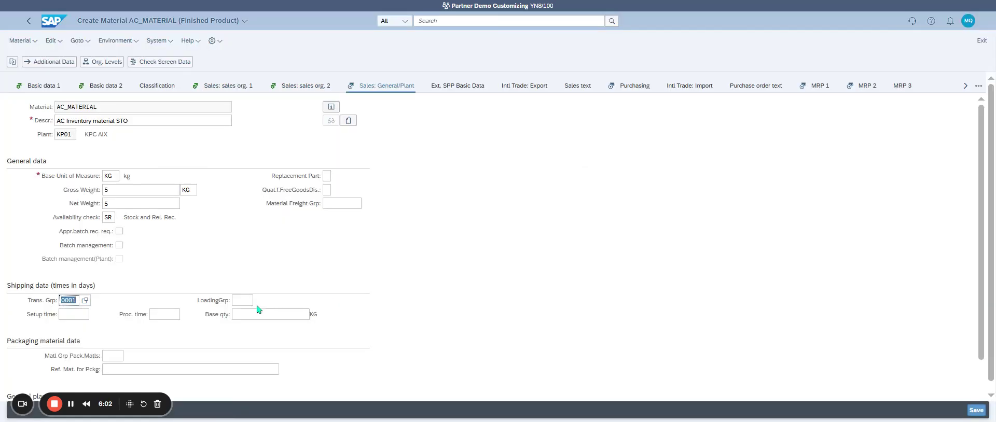
click(254, 302)
click(255, 301)
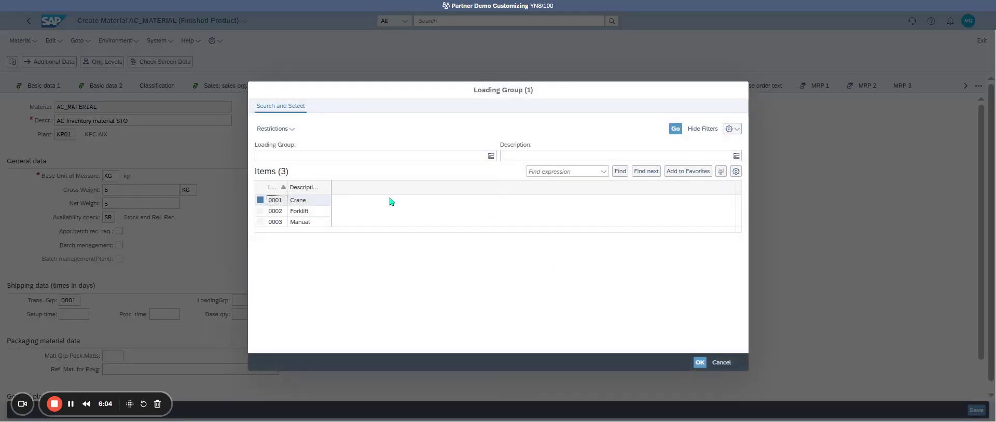
double_click(300, 204)
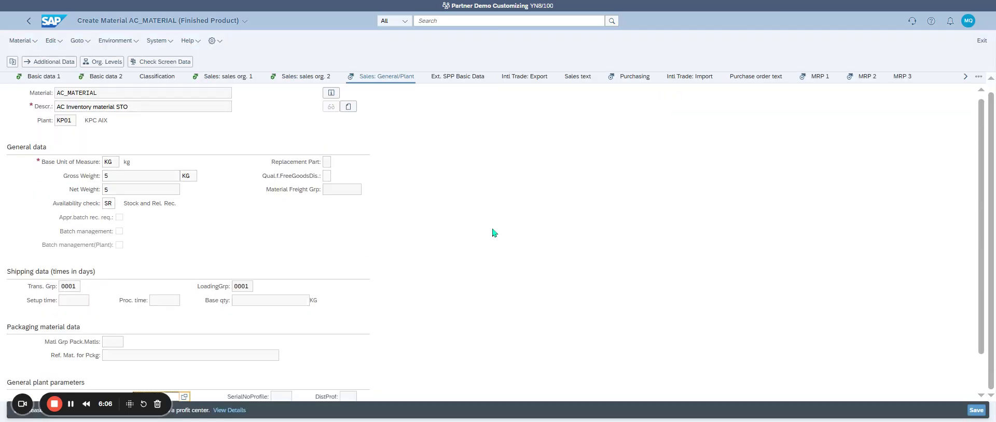
Assign profit center WC00, Assembly, from the list for company code KPC1 and confirm the Sales: General/Plant view.
click(185, 351)
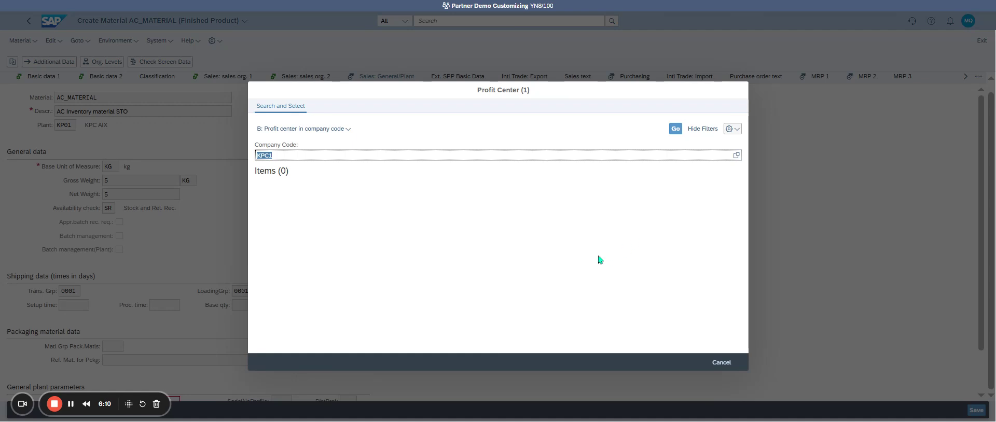
key(Return)
scroll(373, 271, down, 12)
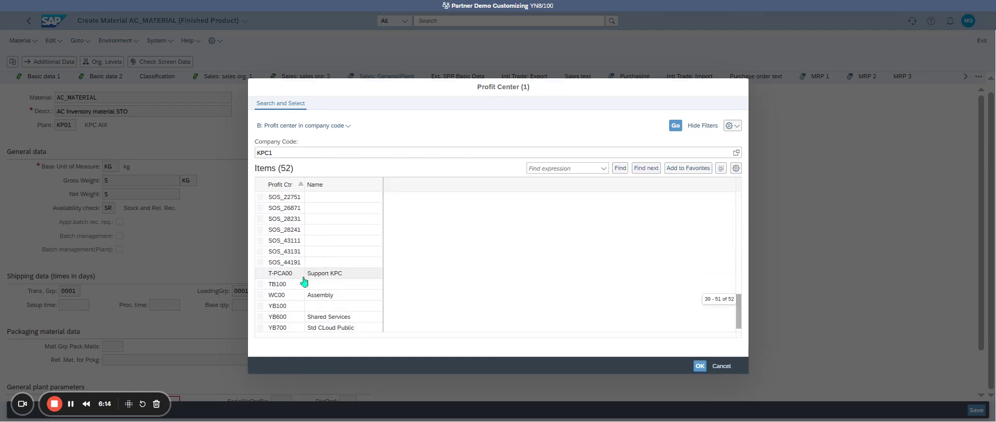
double_click(328, 284)
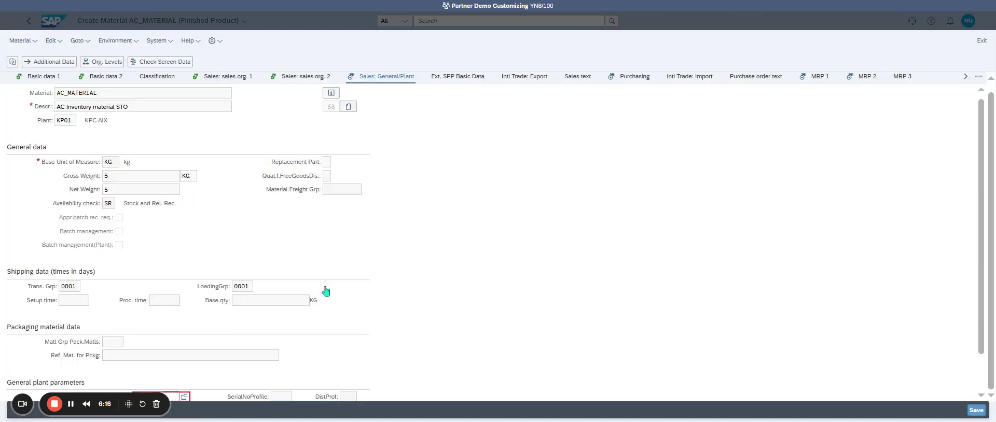
key(Return)
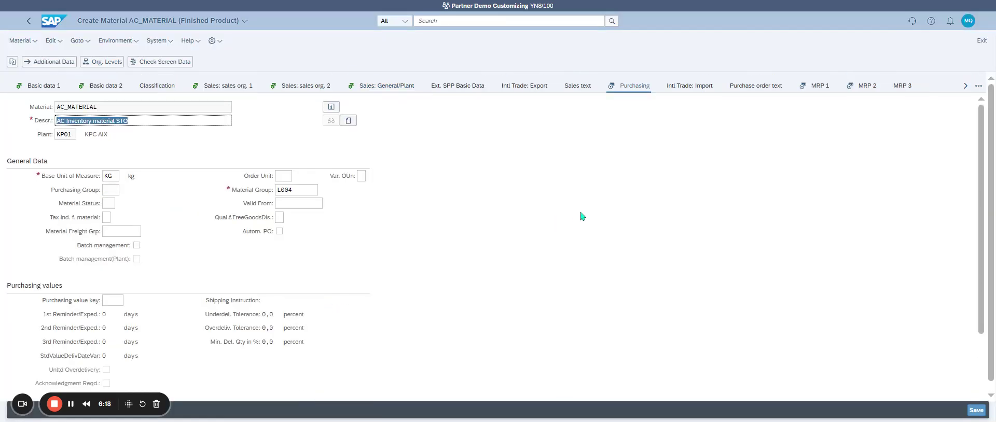
Assign purchasing group KPC, KPC Purchasing, from the list of possible values in the Purchasing view.
scroll(349, 247, down, 3)
scroll(149, 245, up, 3)
click(110, 190)
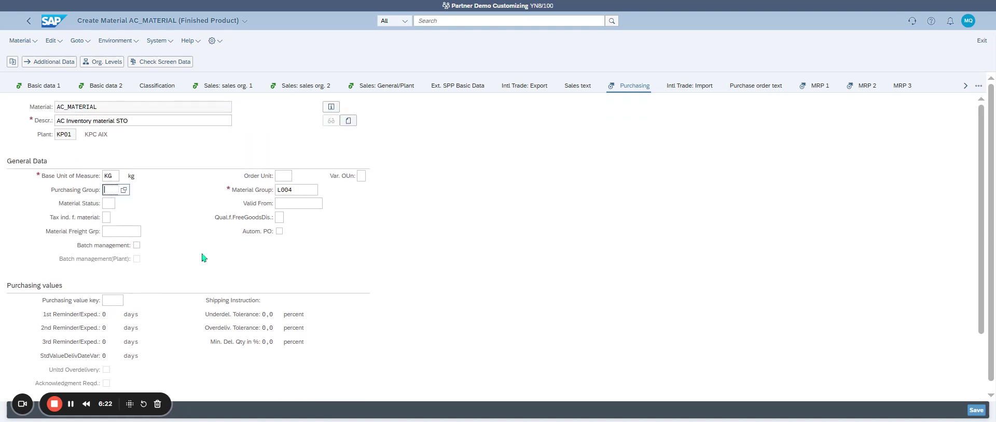
key(F4)
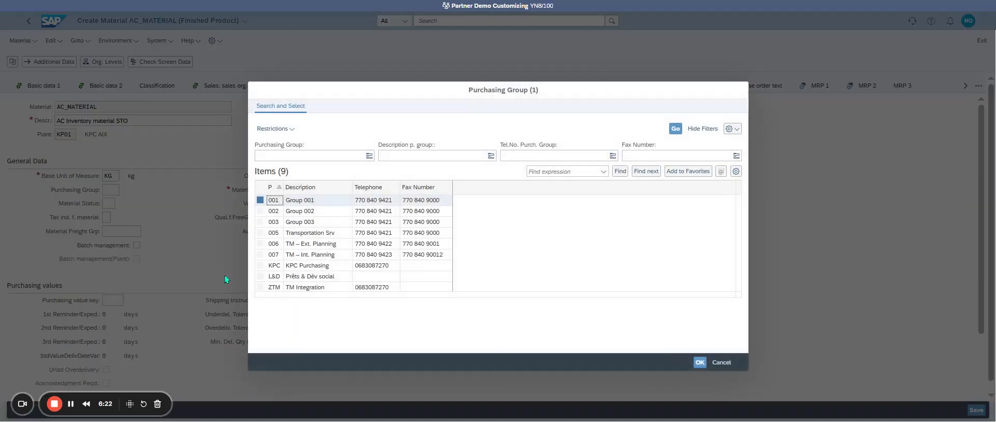
double_click(324, 266)
Choose purchasing value key 4 from the list of possible values and confirm the Purchasing view.
click(123, 300)
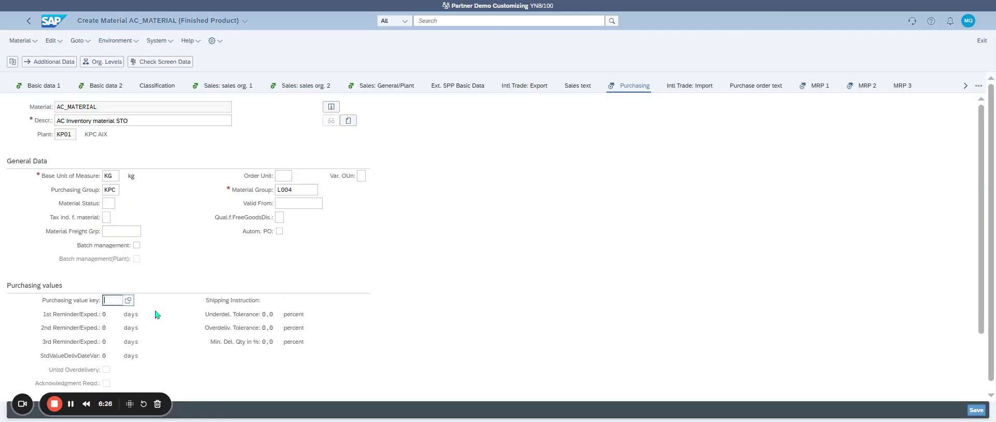
key(F4)
click(287, 283)
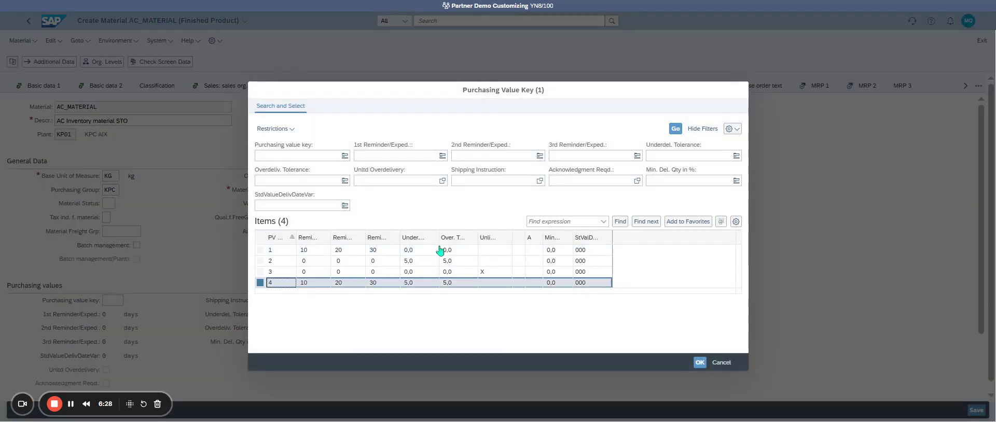
key(Return)
key(Return)
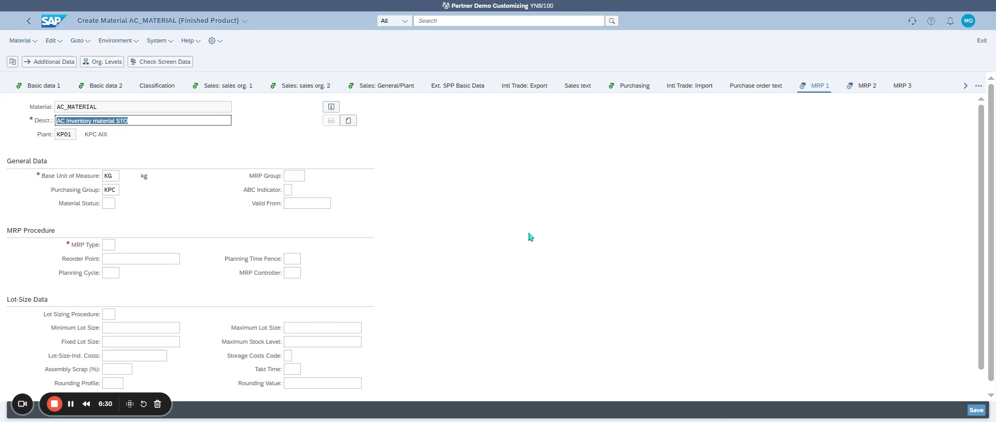
Set MRP type PD, lot sizing procedure EX and MRP controller 001, and confirm the MRP 1 view.
click(109, 245)
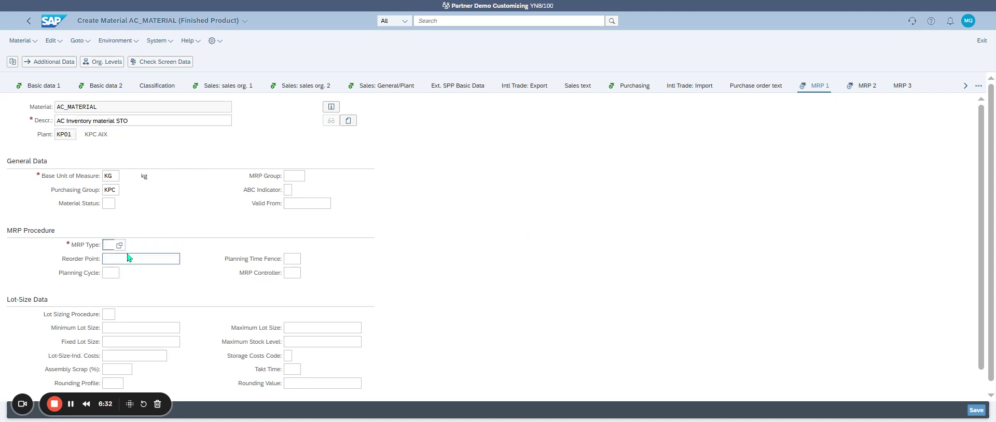
click(108, 314)
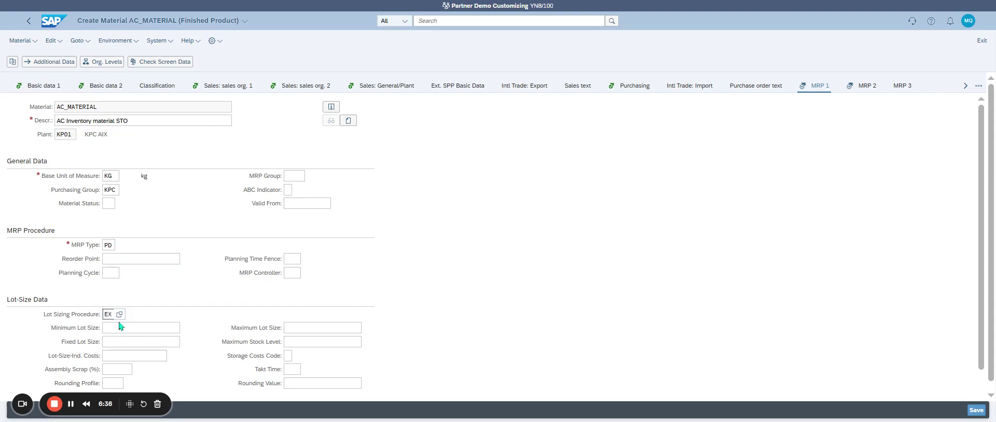
key(Return)
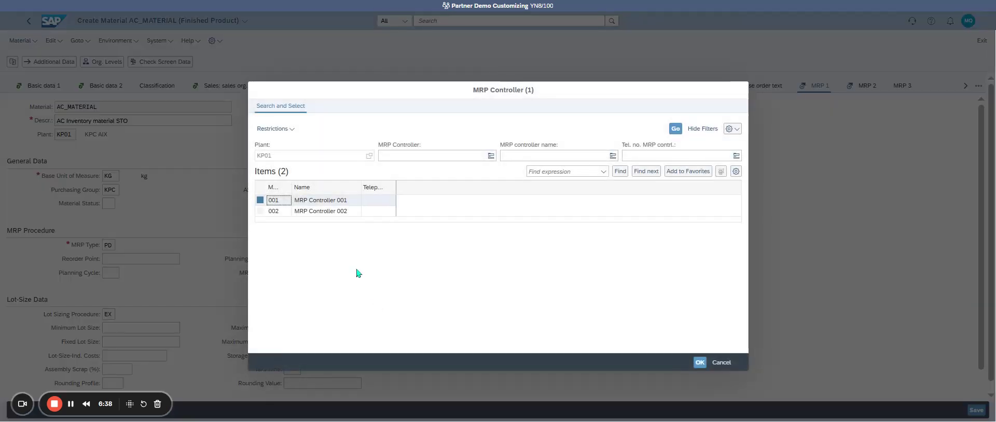
click(328, 264)
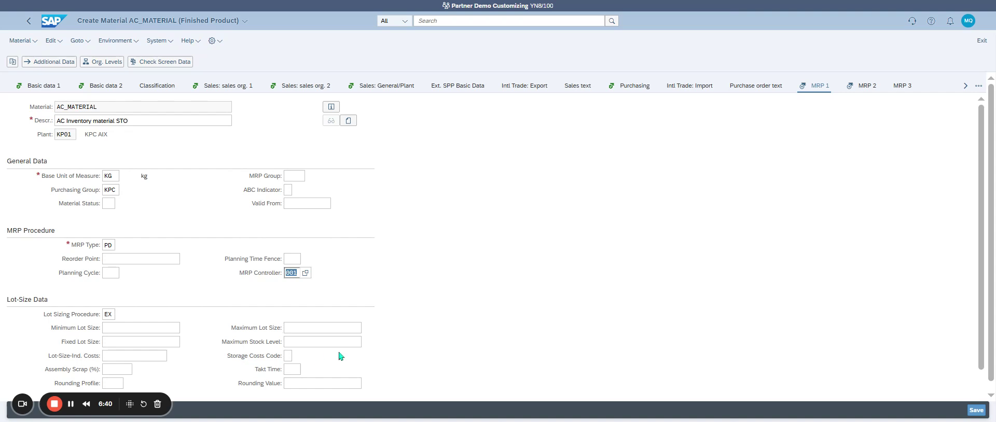
scroll(338, 350, down, 1)
click(319, 293)
scroll(498, 331, down, 1)
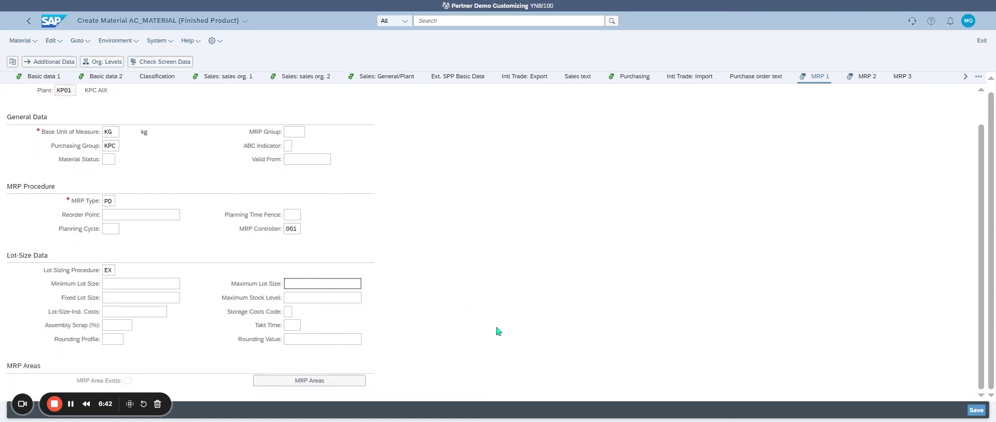
key(Return)
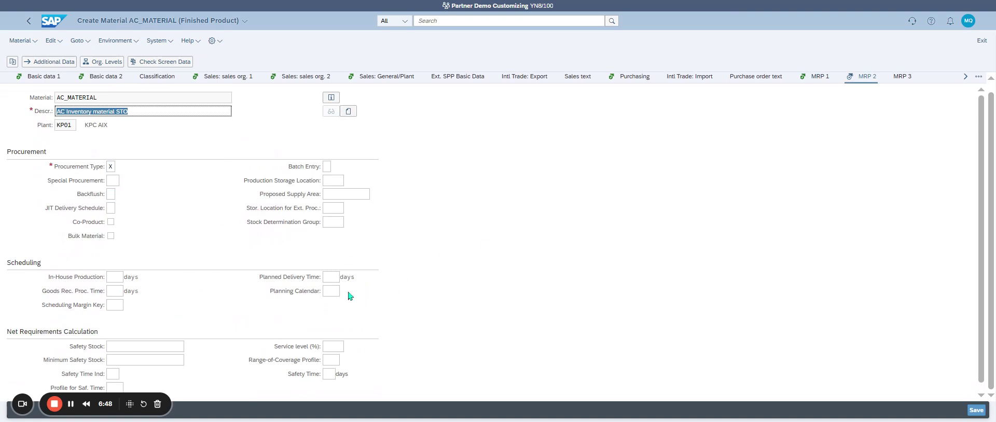
Set the planned delivery time to 2 days, fill in the in-house production time and continue to the Plant Data/Stor. 1 view.
click(331, 279)
key(Return)
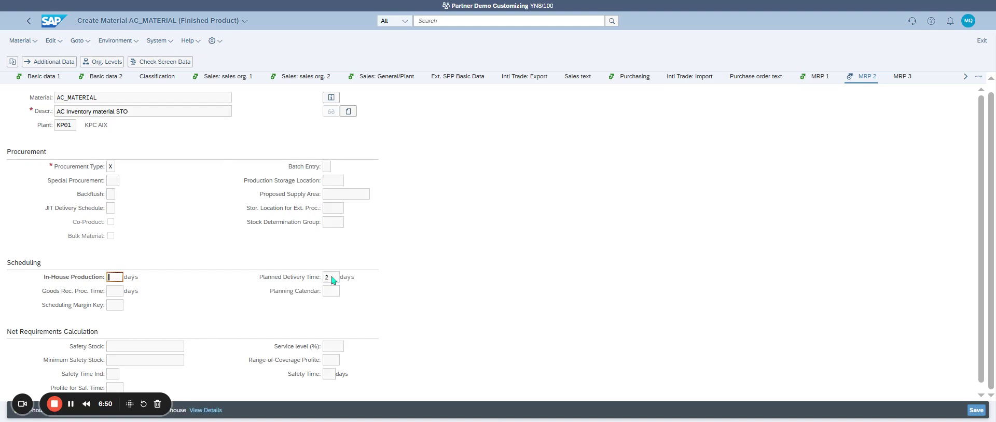
key(Return)
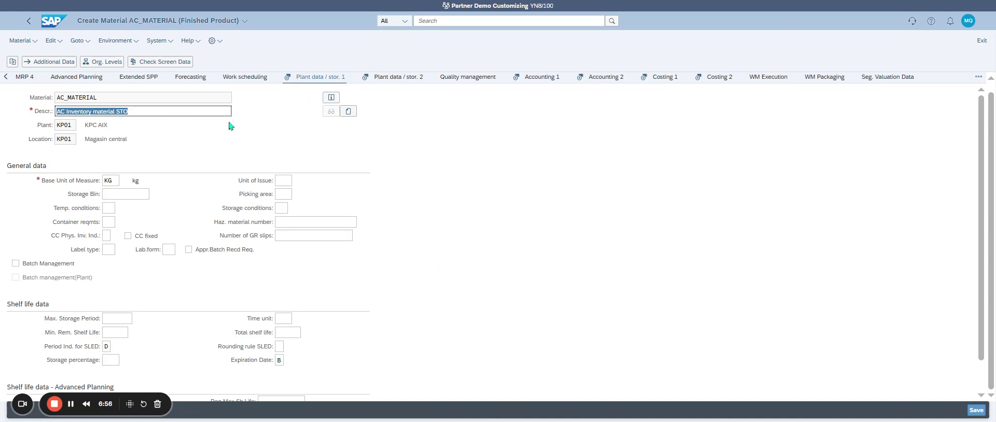
Set the storage bin to STO1 and continue past Plant Data/Stor. 2 to the Accounting 1 view.
click(121, 199)
text(ST)
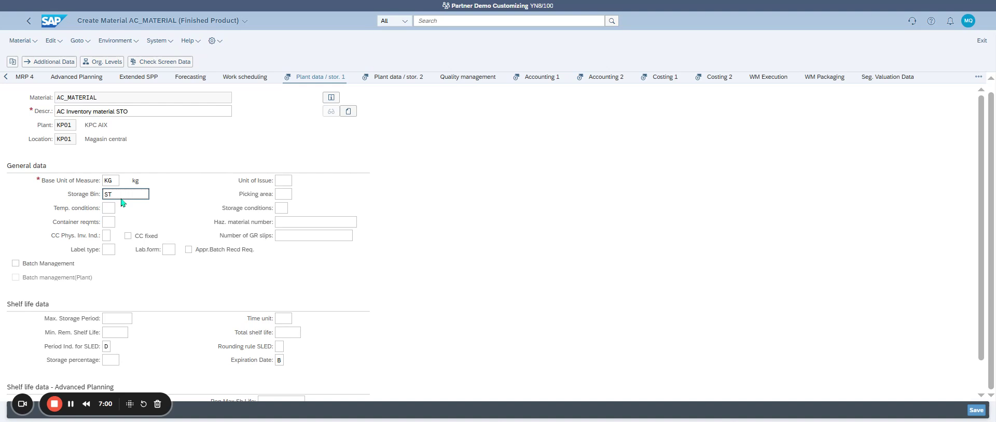
text(O1)
key(Return)
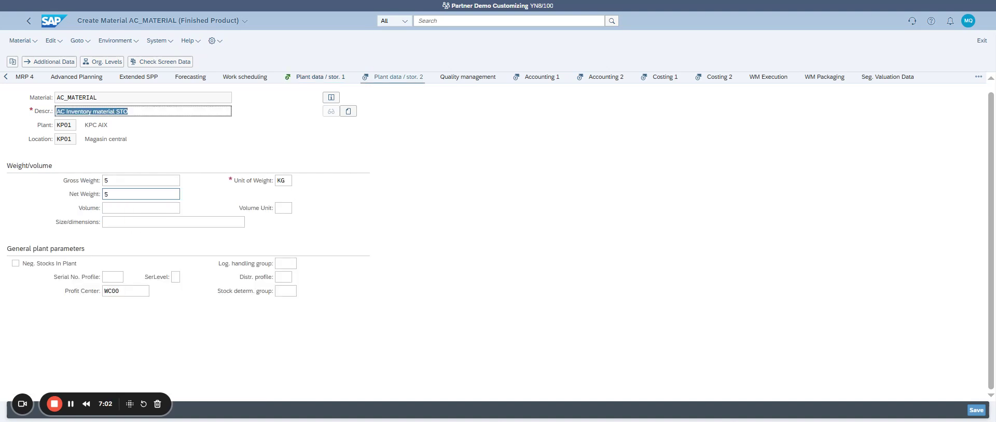
key(Return)
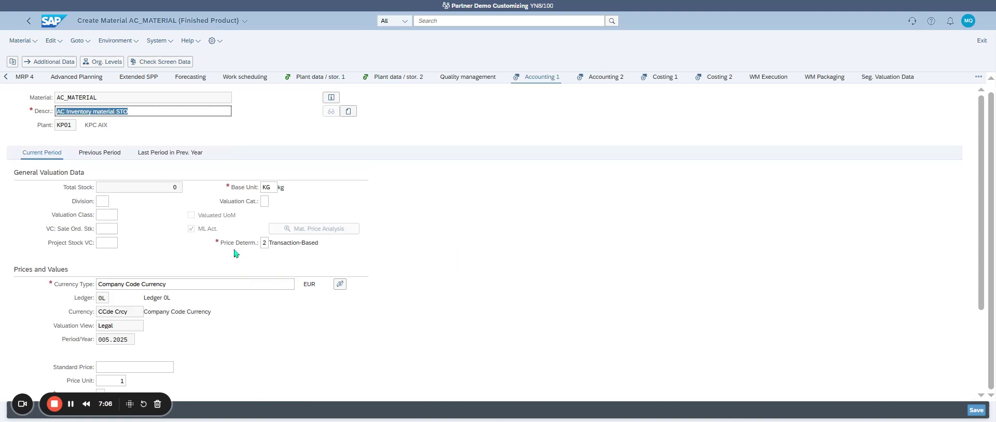
Set the standard price to 1.874,00 EUR and assign valuation class 7920 from the list of possible values.
scroll(266, 308, down, 3)
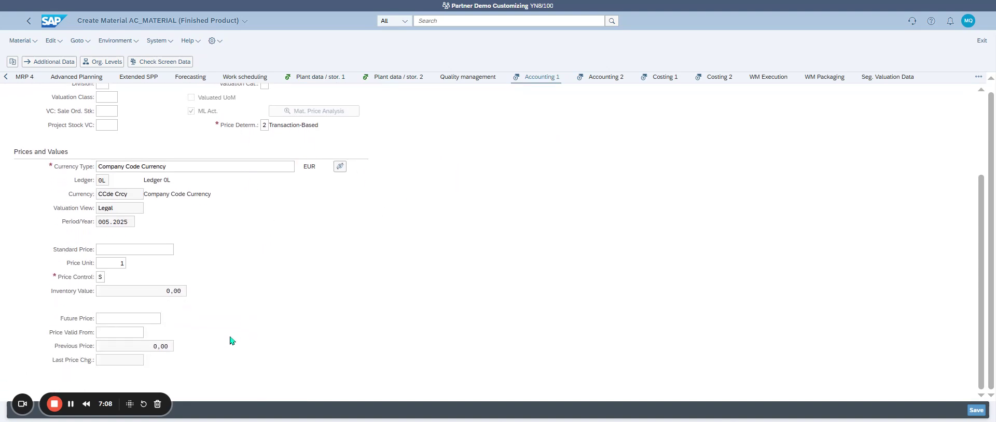
click(156, 252)
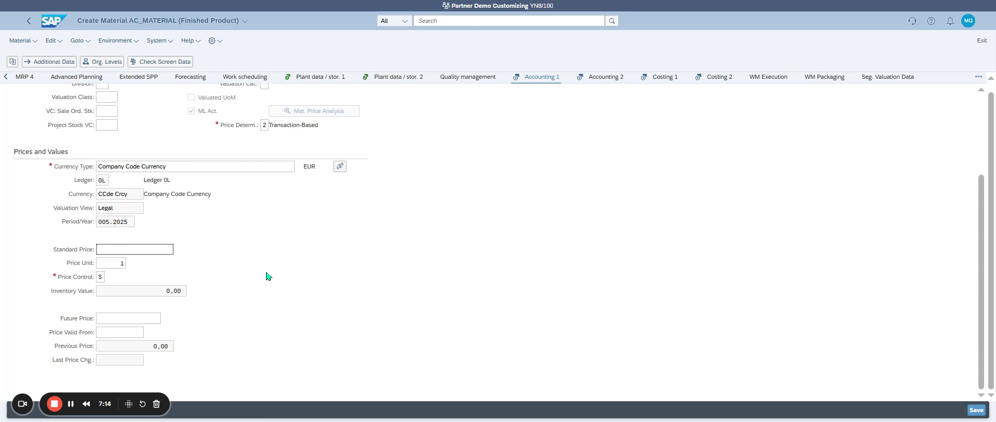
text(1.874)
key(Return)
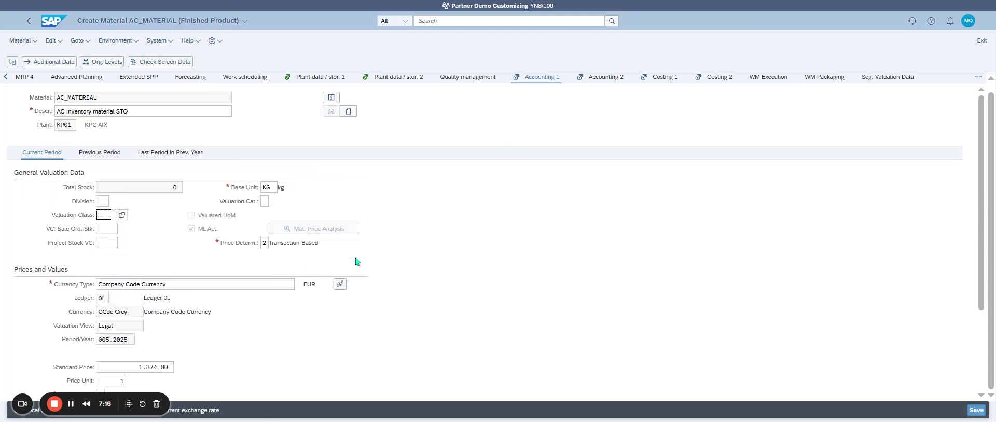
click(122, 215)
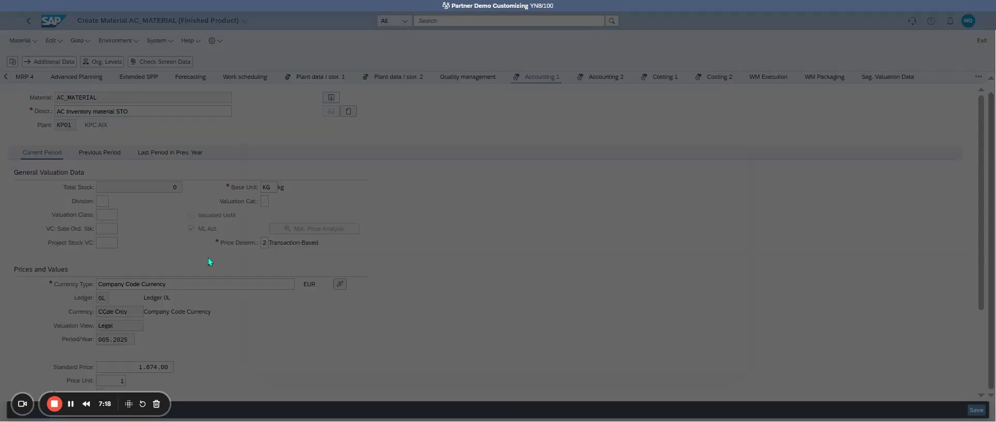
double_click(332, 202)
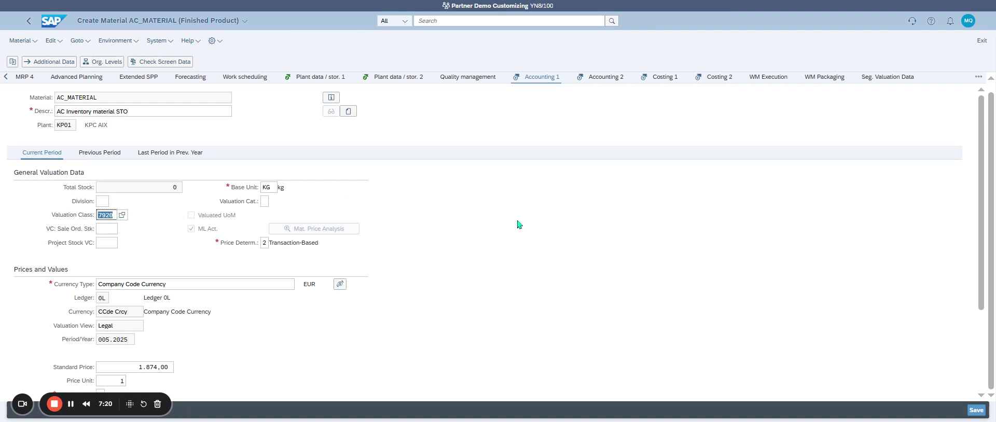
Accept the remaining Accounting and Costing 1 and 2 views unchanged and save the material AC_MATERIAL.
key(Return)
key(Return)
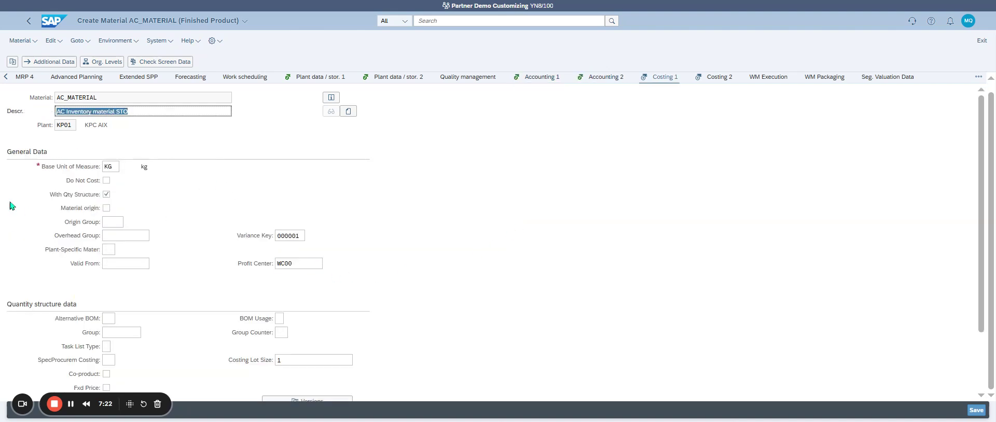
scroll(539, 222, down, 2)
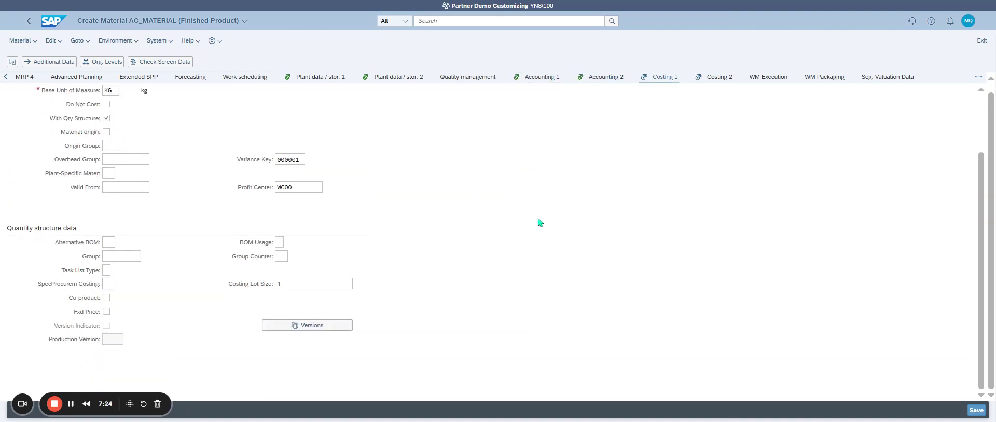
key(Return)
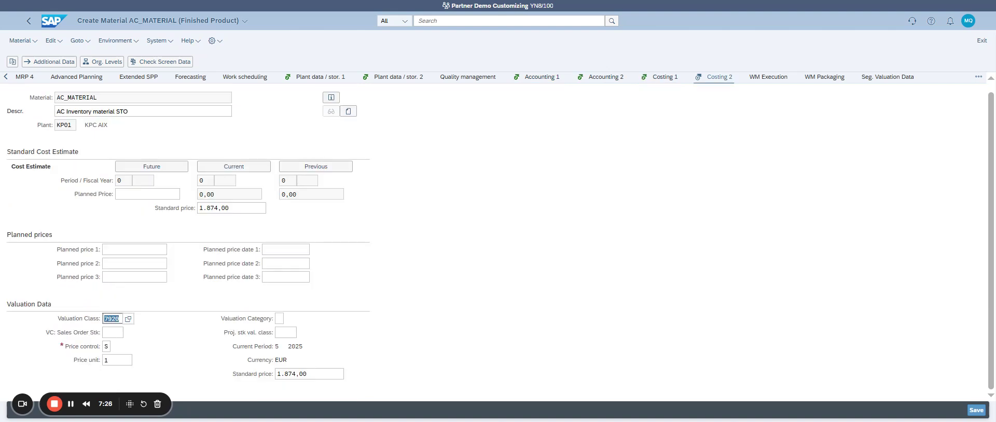
key(Return)
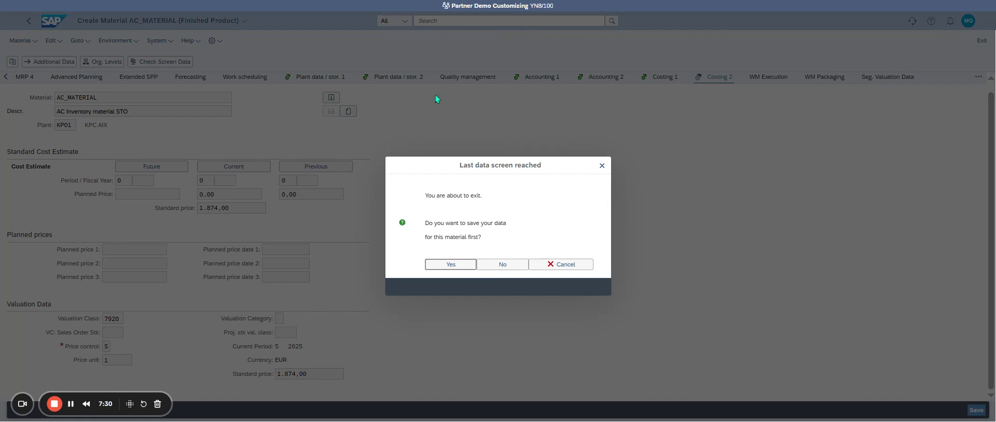
key(Return)
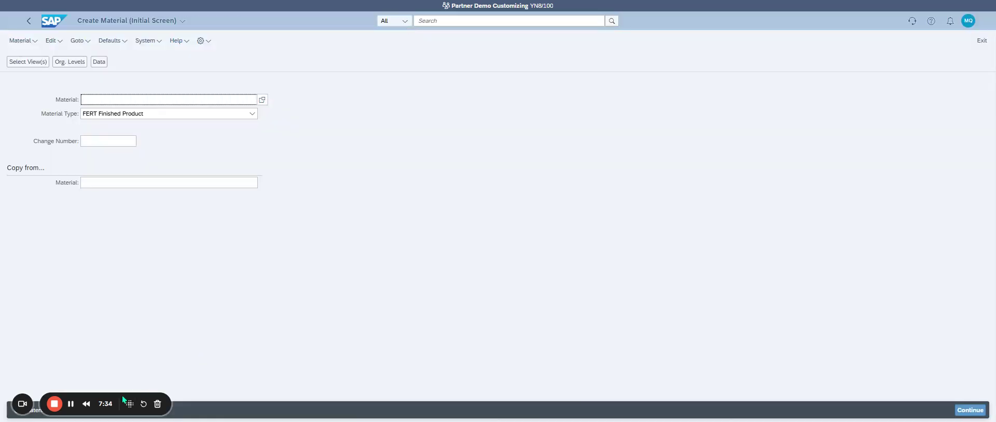
drag(130, 404, 489, 405)
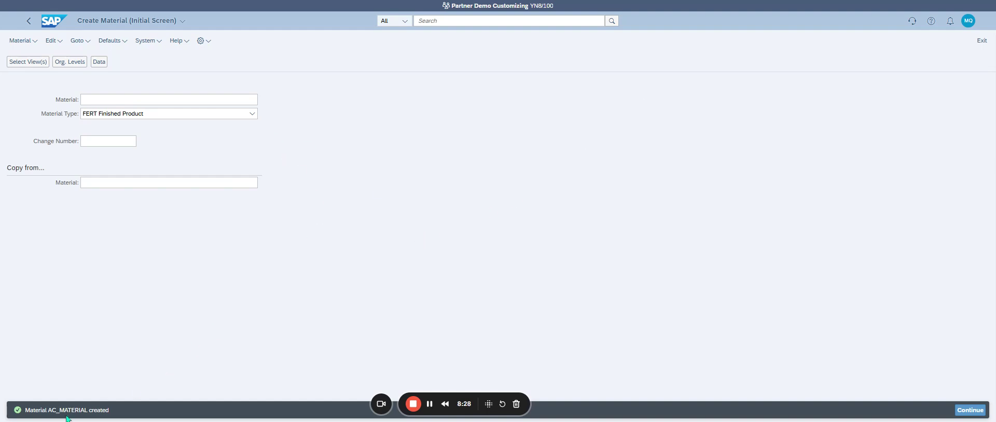
Return to the home page, search for mm01 and open the Create Material app.
click(57, 22)
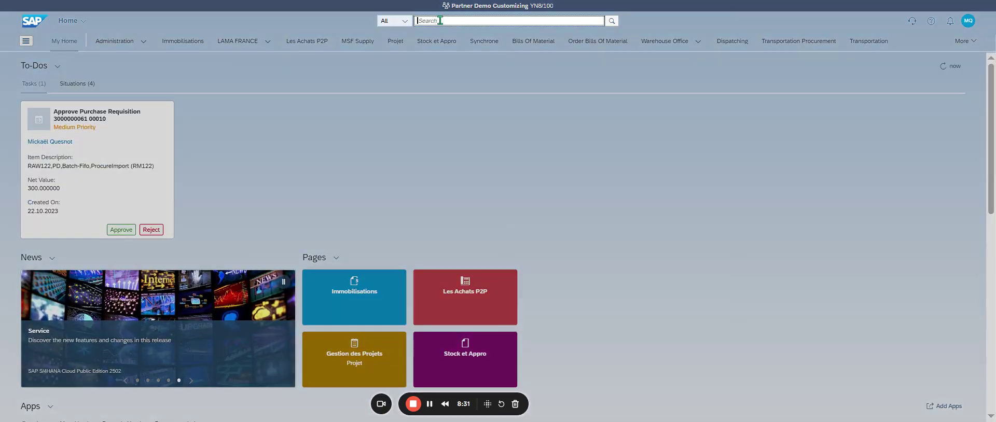
click(439, 20)
text(mm01)
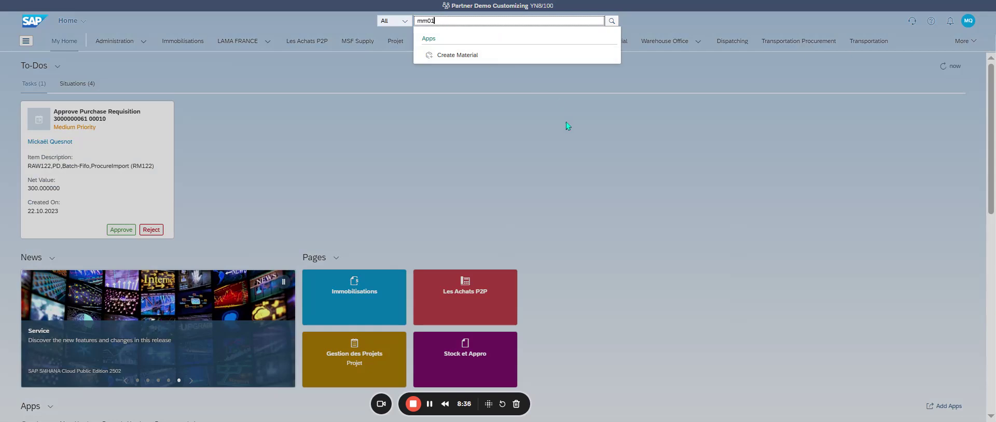
key(BackSpace)
key(BackSpace)
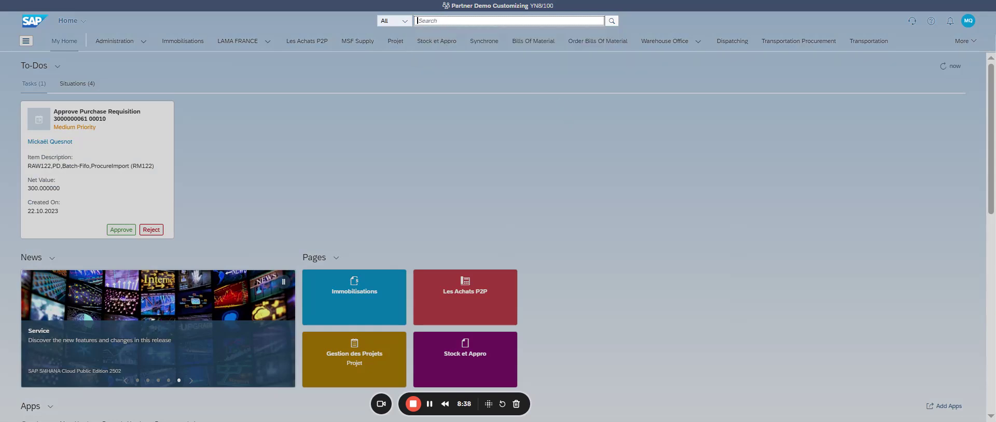
text(mm01)
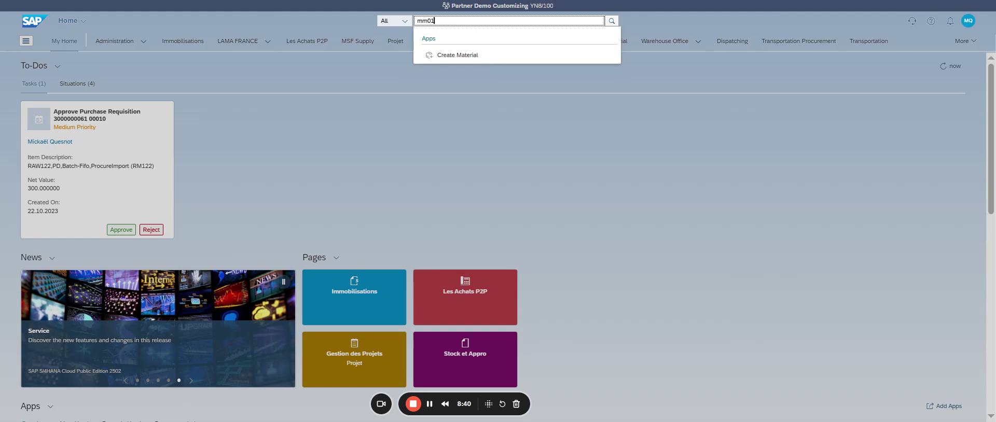
click(470, 57)
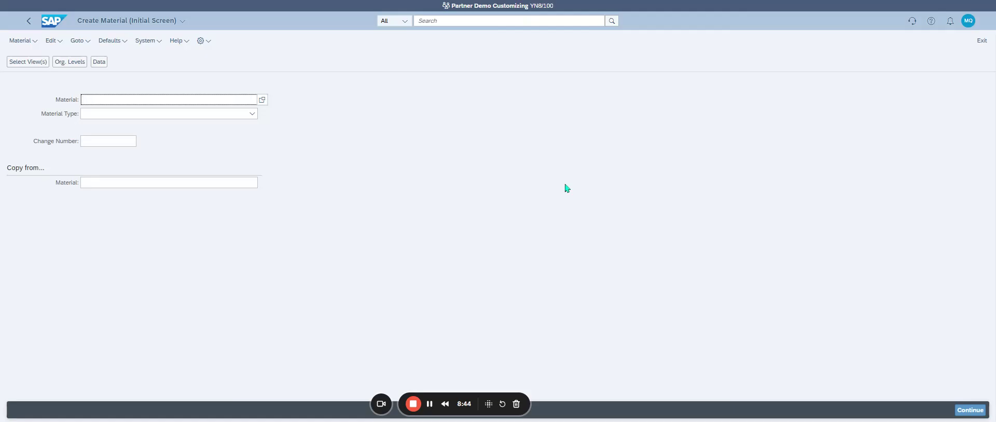
Enter material AC_MATERIAL with material type FERT Finished Product and proceed to the view selection.
text(AC_MATERIAL)
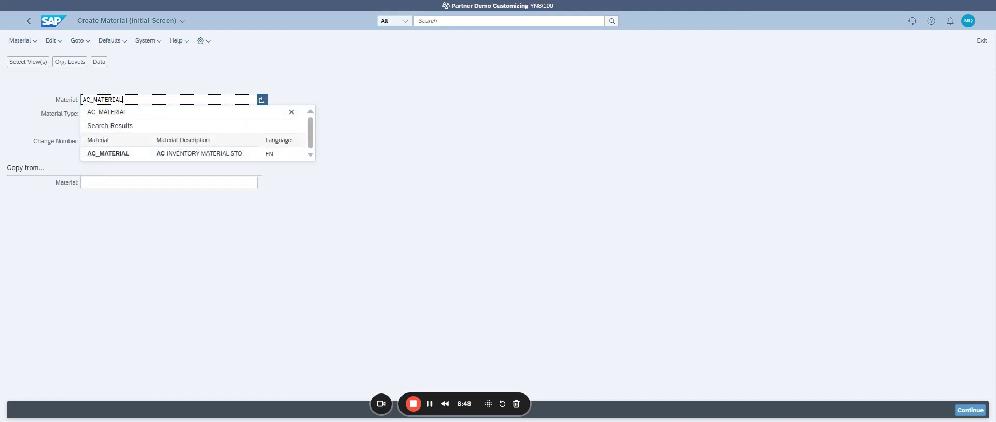
click(539, 190)
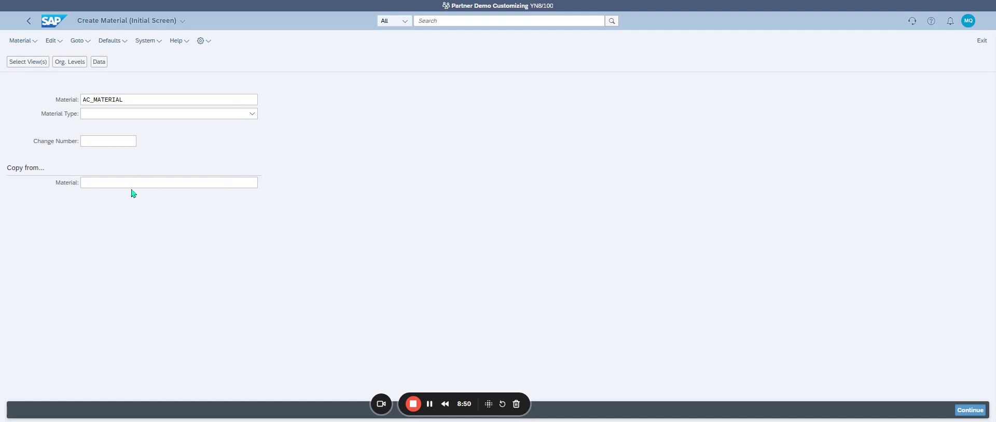
click(122, 113)
key(Return)
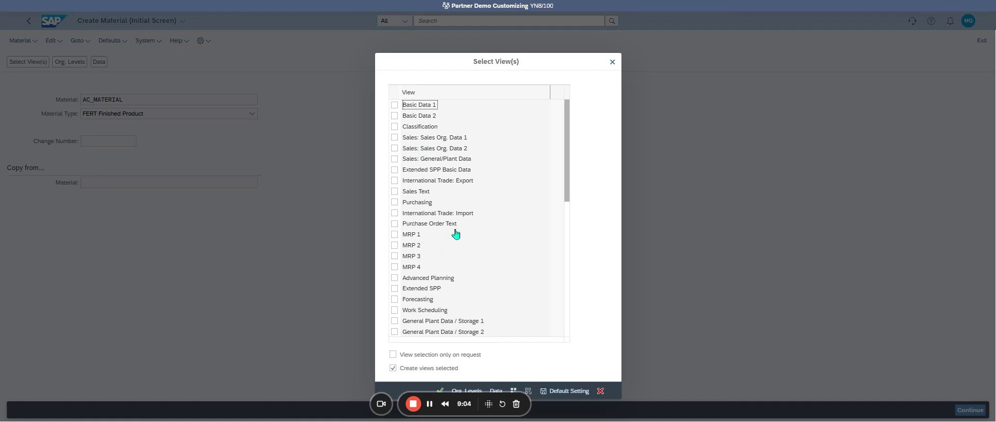
Select the views Purchasing, MRP 1, MRP 2, Accounting 1, Accounting 2, Costing 1 and Costing 2 and confirm the selection.
click(394, 203)
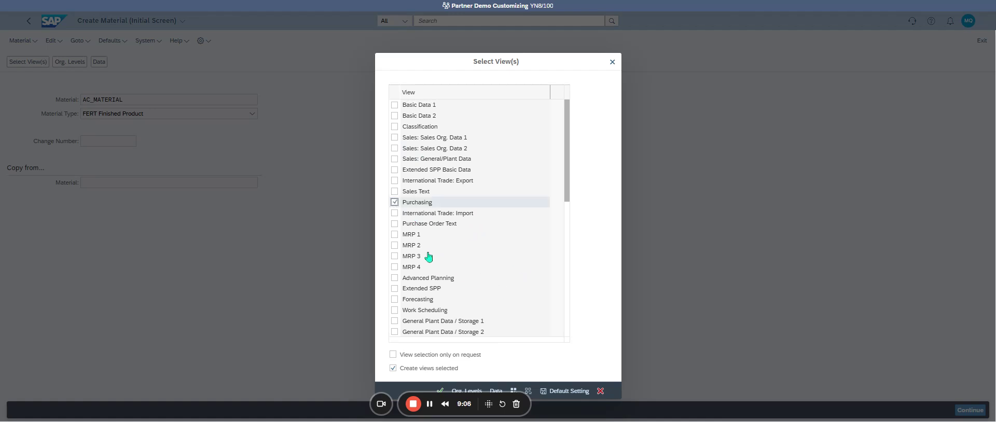
click(394, 234)
click(394, 246)
scroll(477, 261, down, 5)
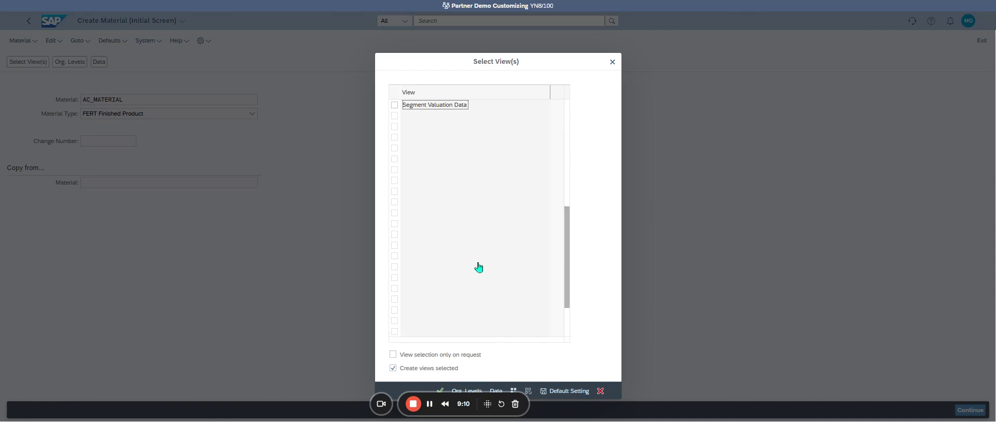
scroll(477, 266, up, 3)
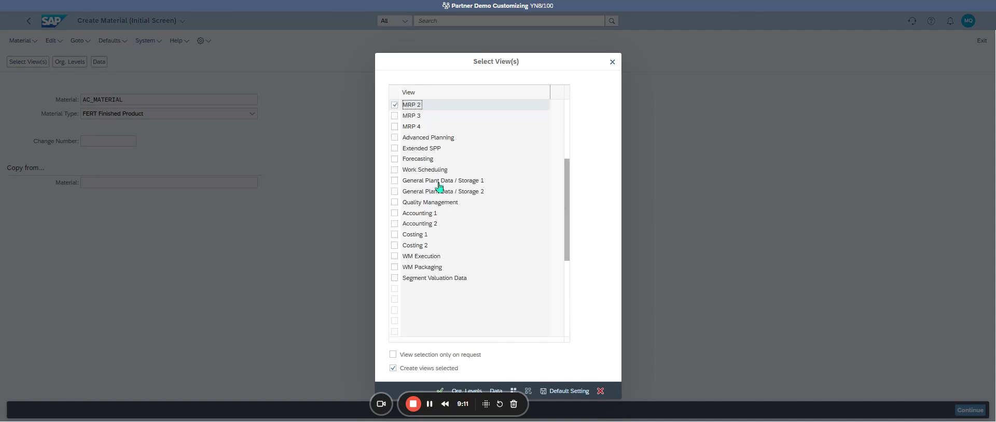
click(394, 213)
click(394, 223)
click(395, 245)
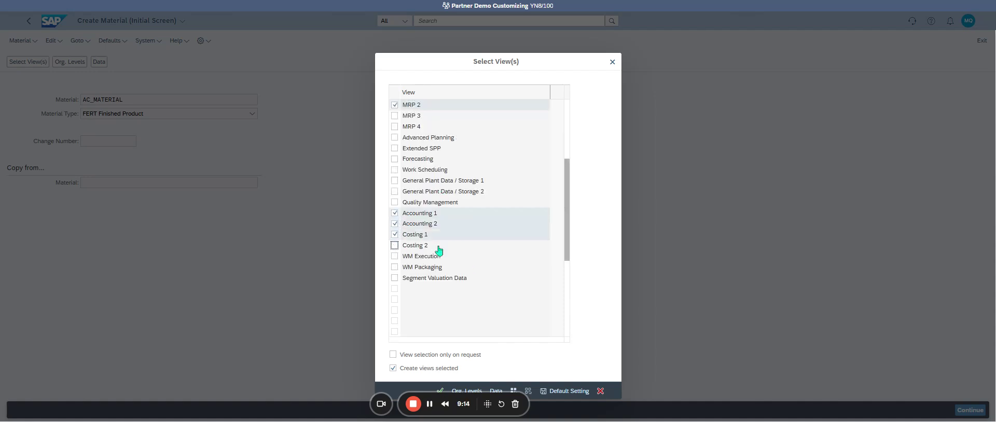
scroll(515, 251, up, 5)
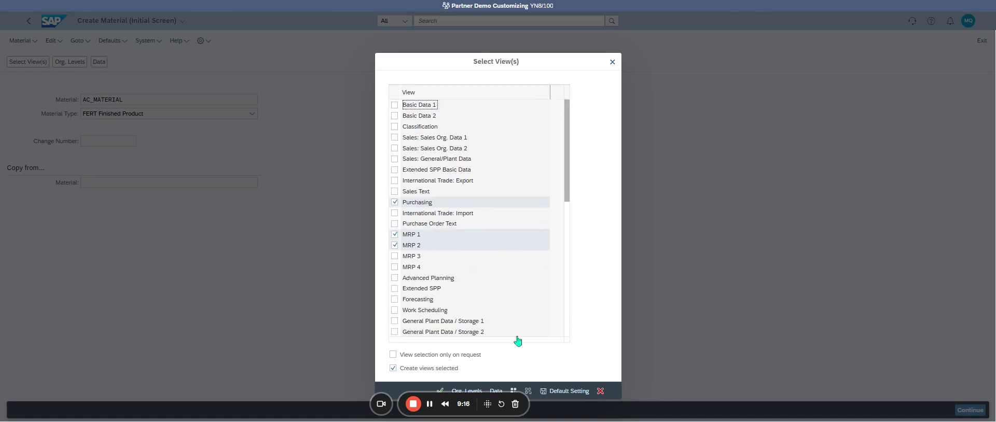
click(439, 391)
Choose plant KP02 (KPC PARIS) from the possible plants for the organizational levels.
key(F4)
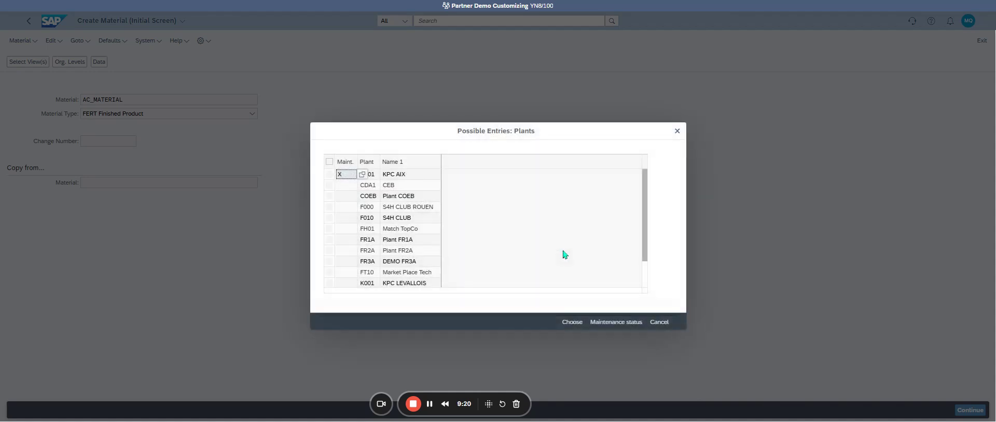
click(415, 175)
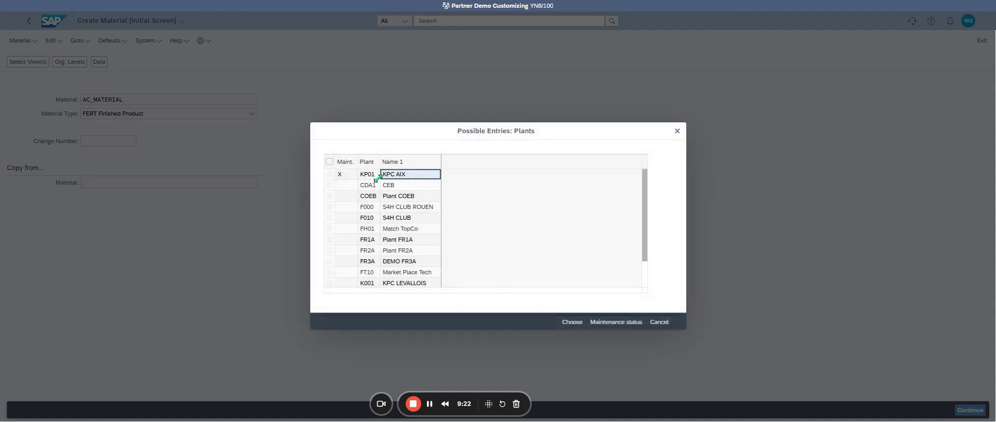
scroll(436, 238, down, 1)
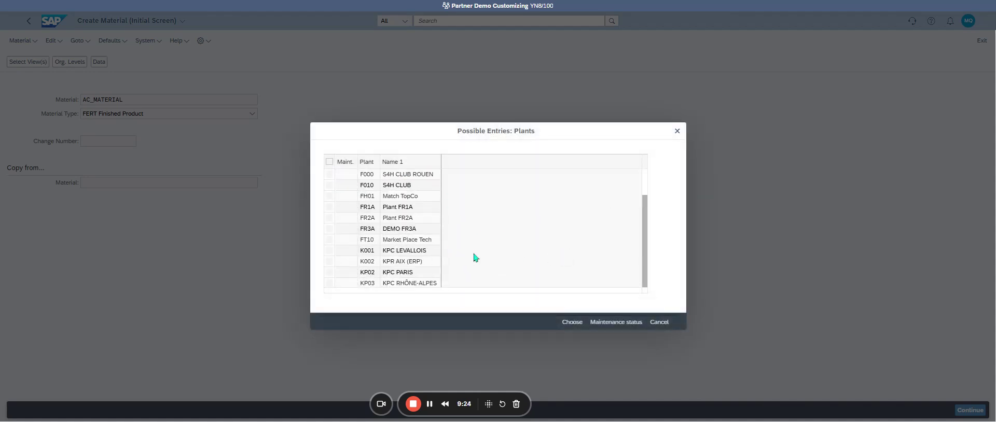
click(406, 277)
double_click(407, 280)
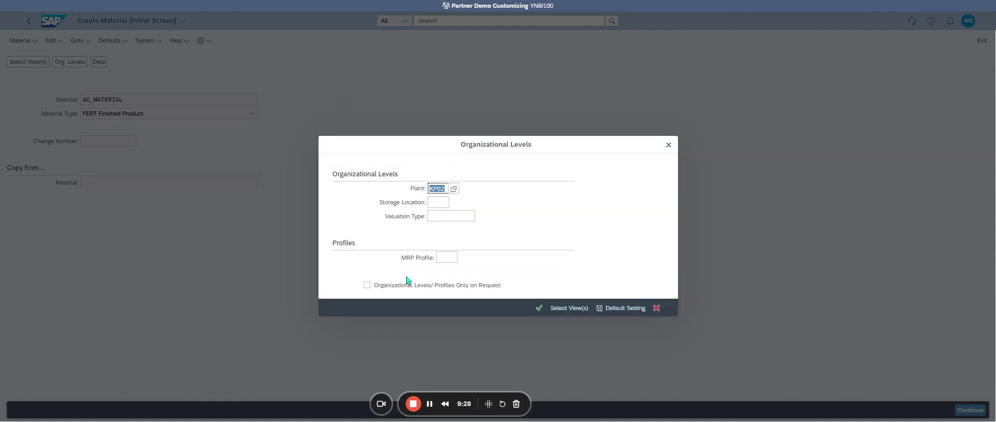
Change the plant to KP03, choose its storage location KP01 from the possible entries and confirm the organizational levels.
click(448, 203)
key(F4)
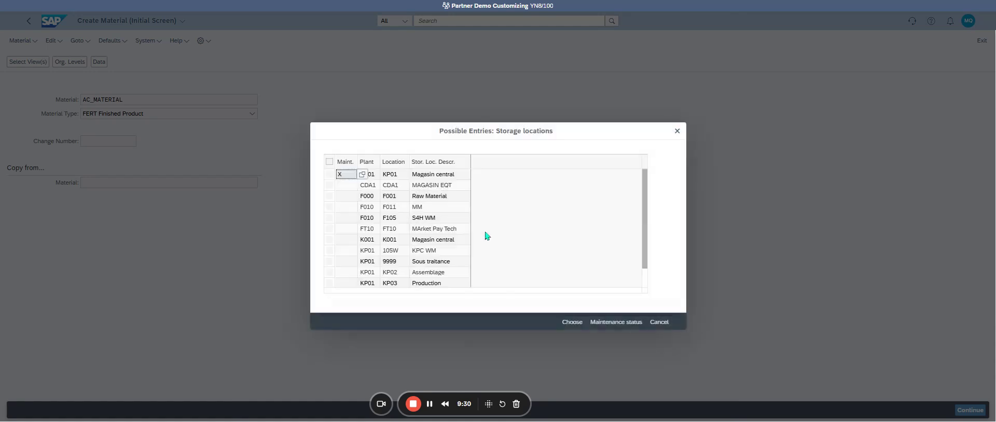
scroll(485, 234, down, 3)
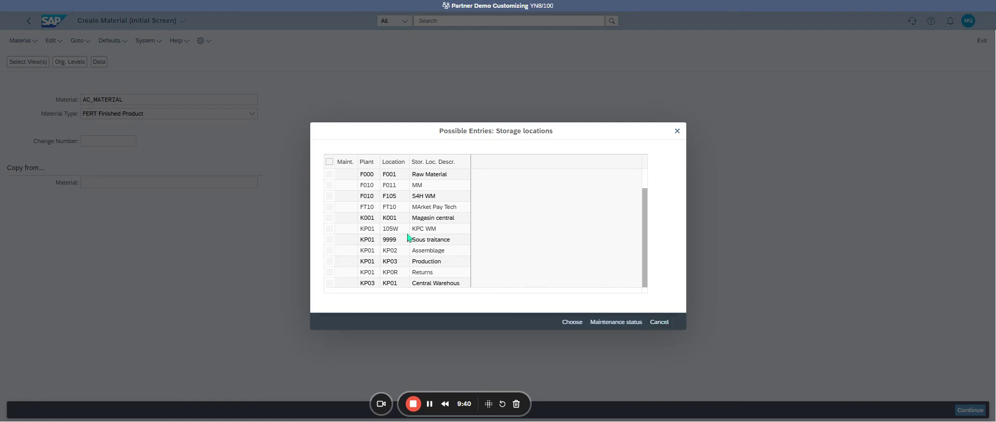
click(659, 321)
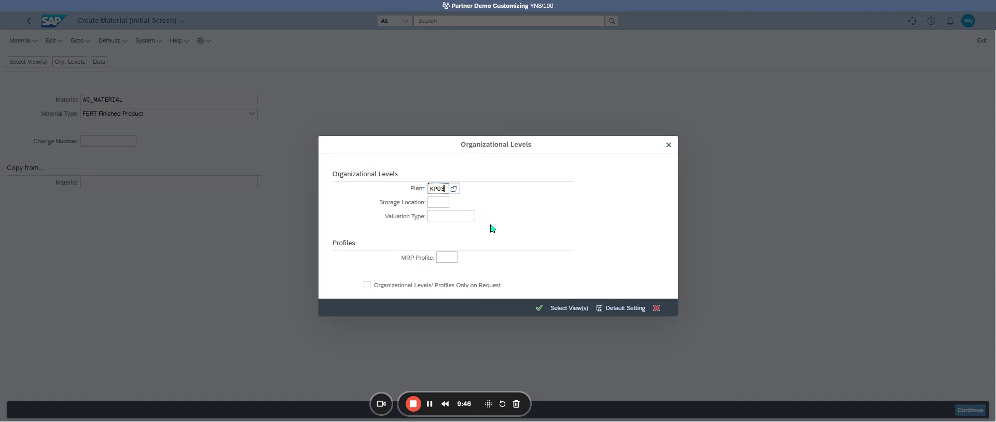
click(454, 203)
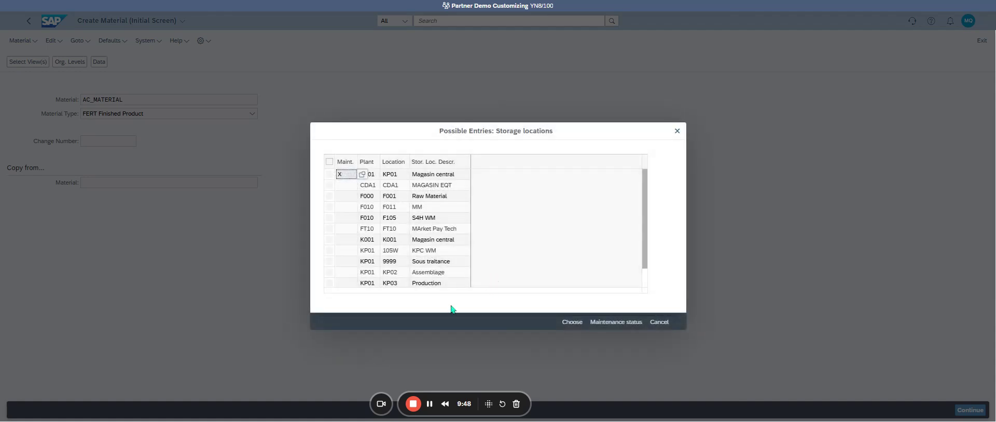
double_click(448, 283)
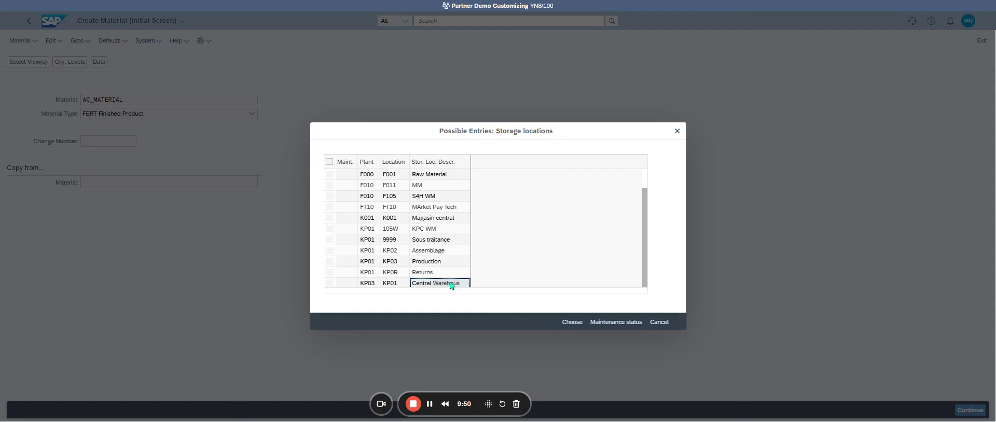
key(Return)
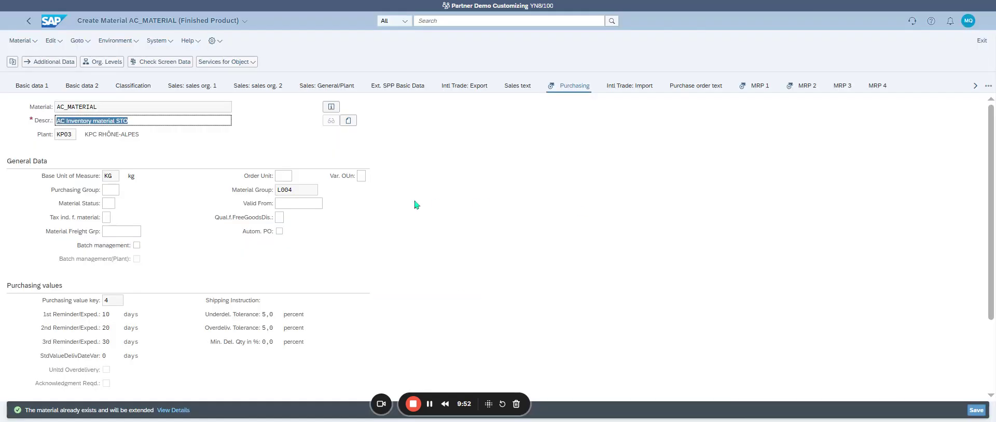
Accept the Purchasing view for plant KP03 unchanged and set the MRP type to PD in the MRP 1 view.
scroll(258, 229, down, 2)
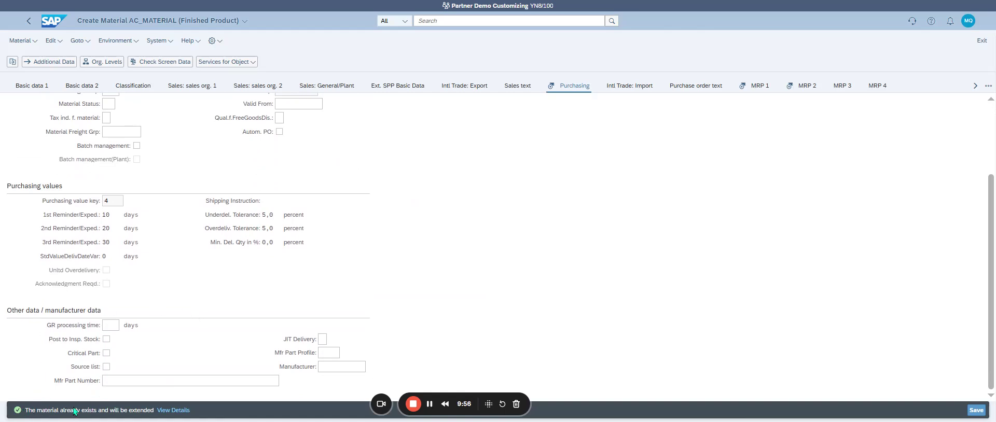
key(Return)
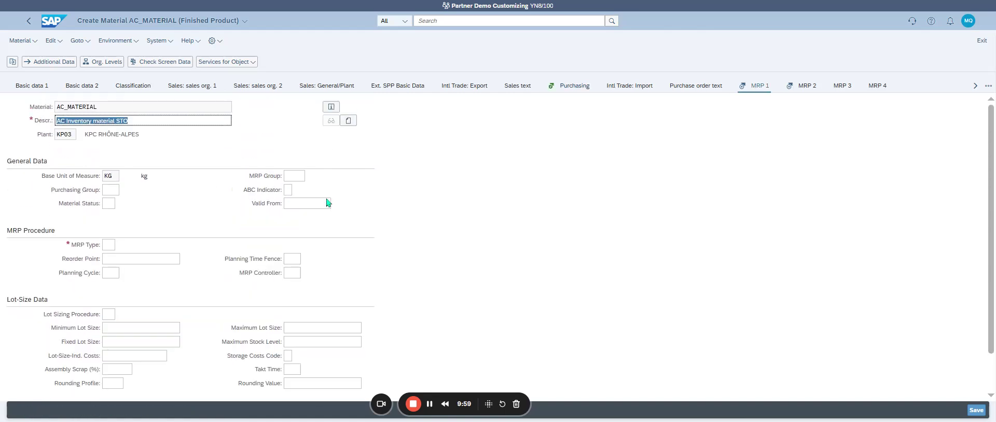
click(113, 247)
text(PD)
key(Return)
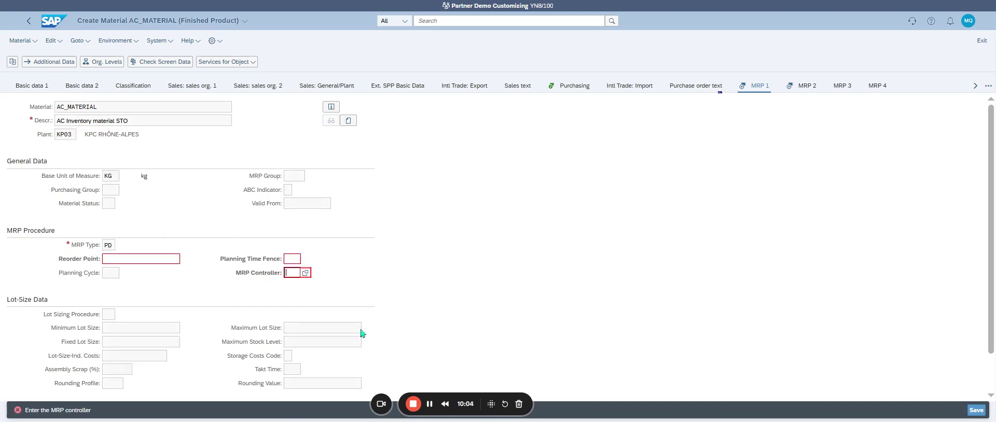
Assign MRP controller 001 from the possible values, fill in the lot sizing procedure and continue to the MRP 2 view.
click(306, 274)
click(312, 206)
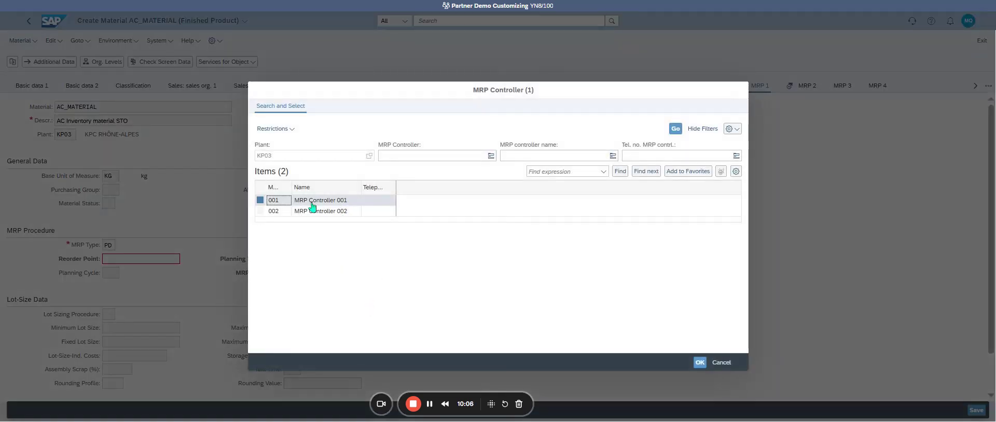
double_click(312, 205)
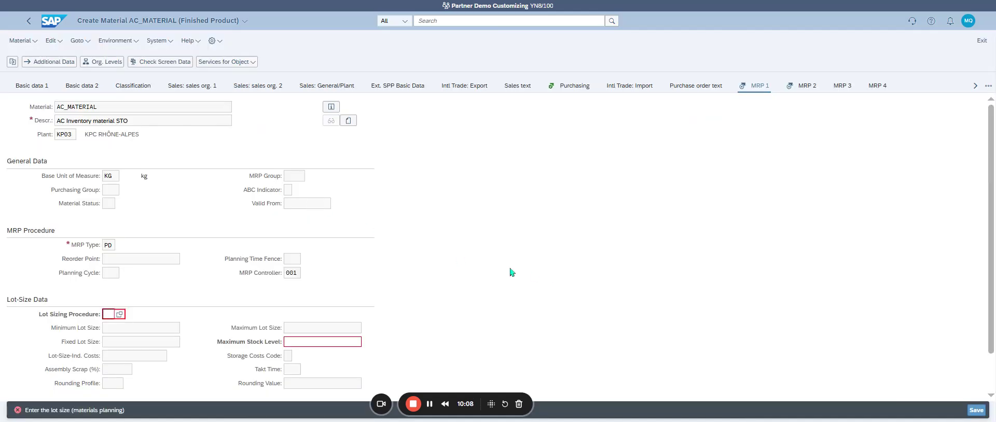
key(Return)
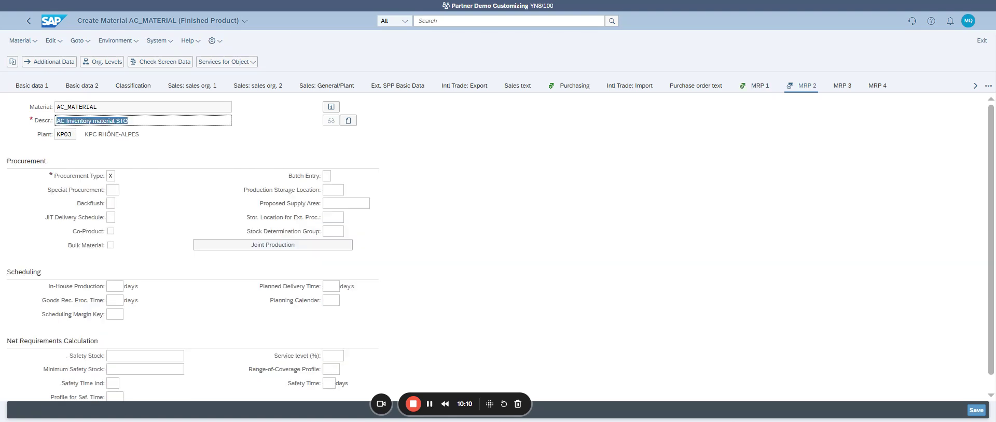
Set the storage location for external procurement to KP01 from the possible entries and continue to the Accounting 1 view.
scroll(358, 236, down, 1)
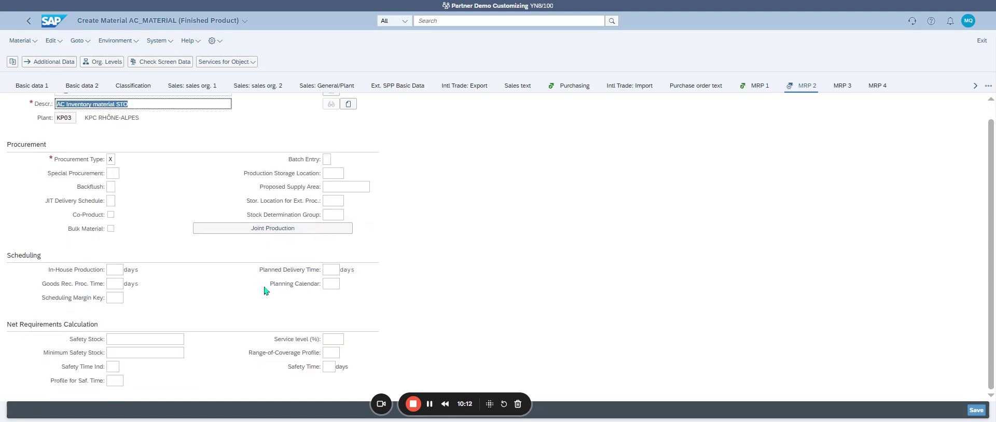
scroll(247, 281, up, 1)
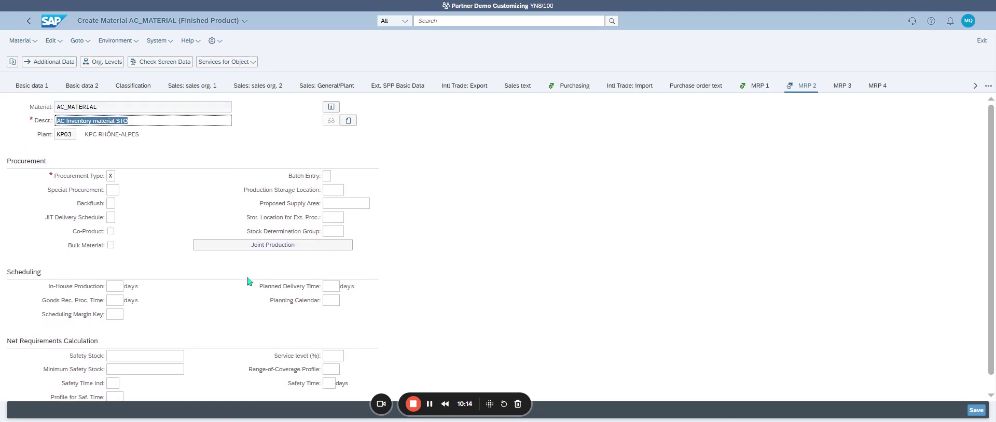
click(342, 222)
key(F4)
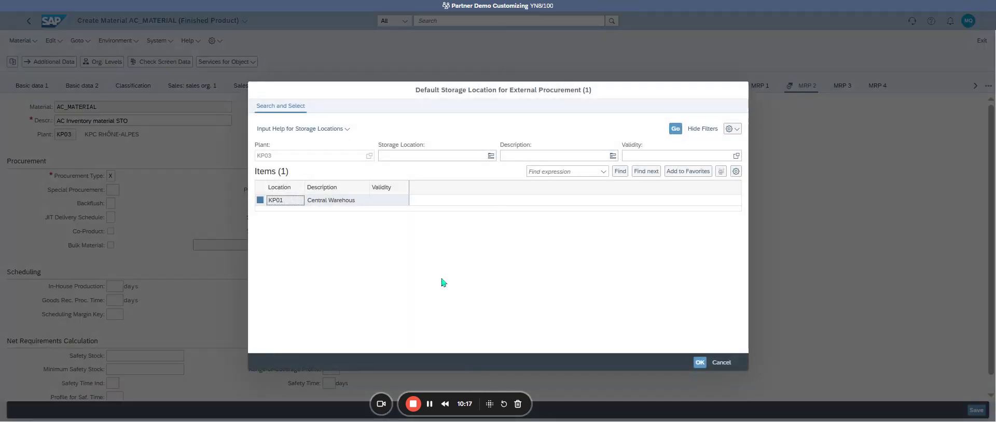
double_click(285, 205)
key(Return)
key(Return)
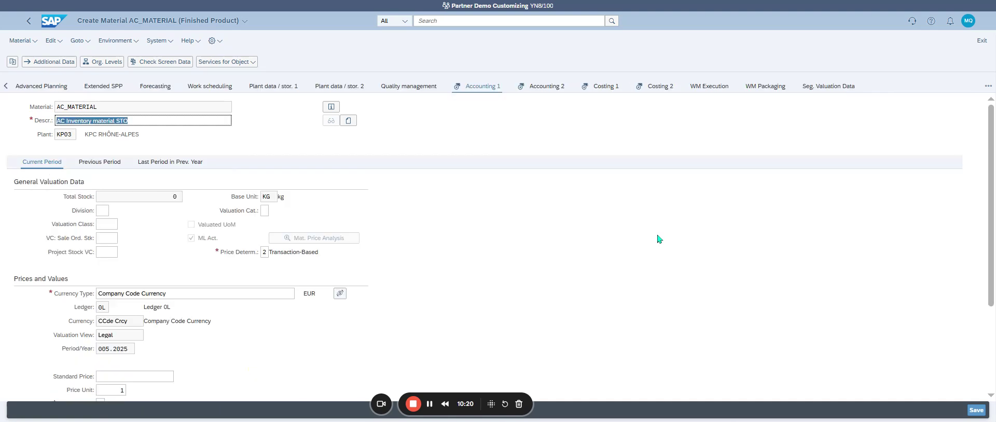
Choose valuation class 7920 from the possible entries in the general valuation data for plant KP03.
scroll(380, 300, down, 2)
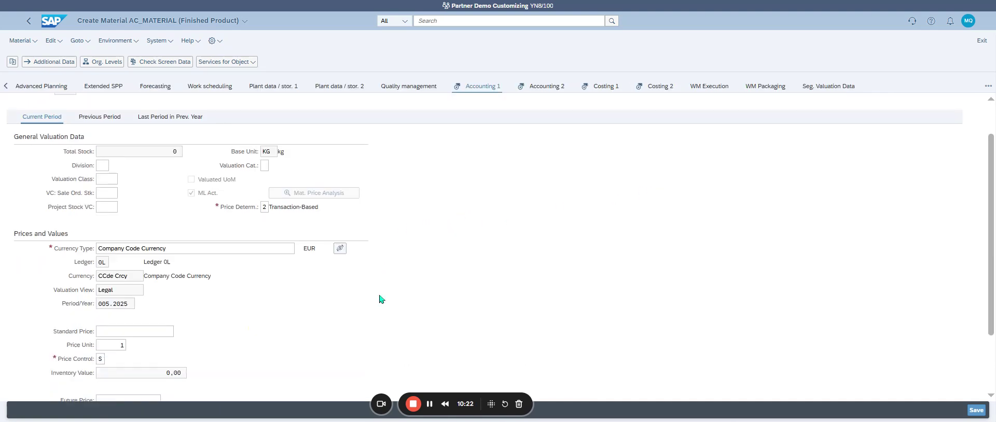
scroll(380, 299, down, 4)
scroll(348, 311, up, 5)
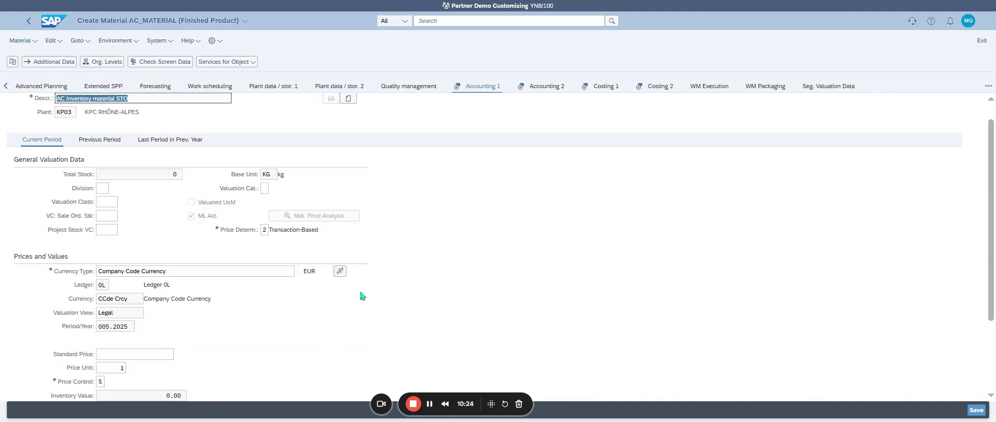
scroll(361, 296, up, 1)
click(115, 224)
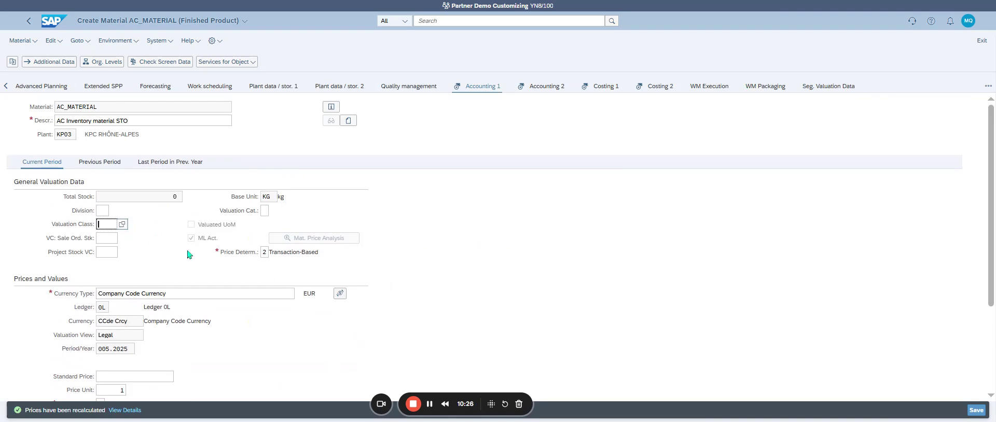
key(F4)
double_click(291, 200)
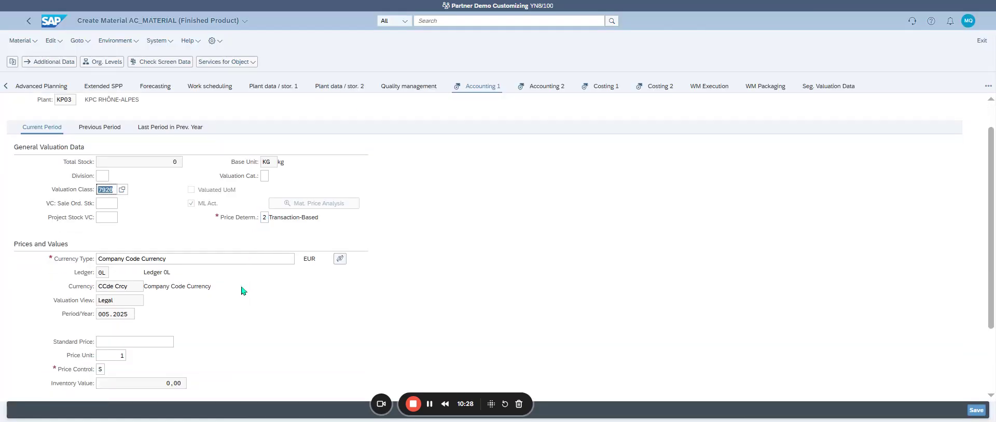
Set the standard price to 1789 EUR and continue past the Accounting 2 view to Costing 1.
scroll(242, 291, down, 1)
click(148, 312)
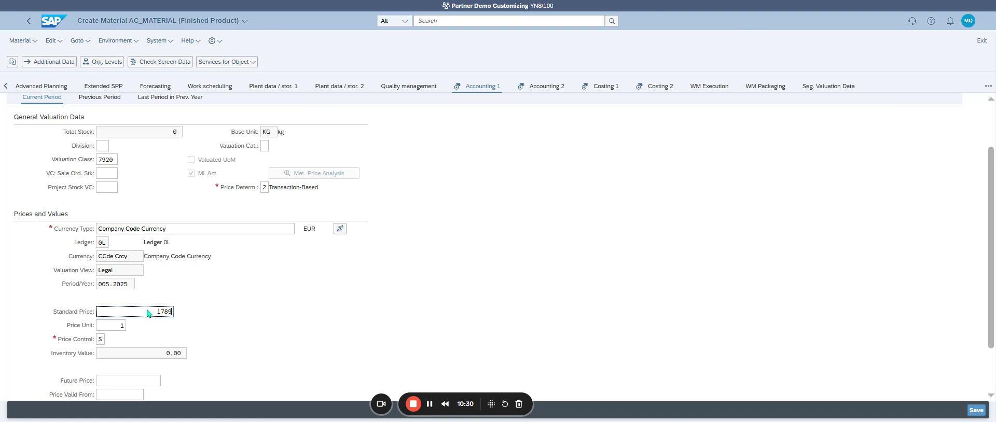
text(1789)
key(Return)
key(Return)
key(Return)
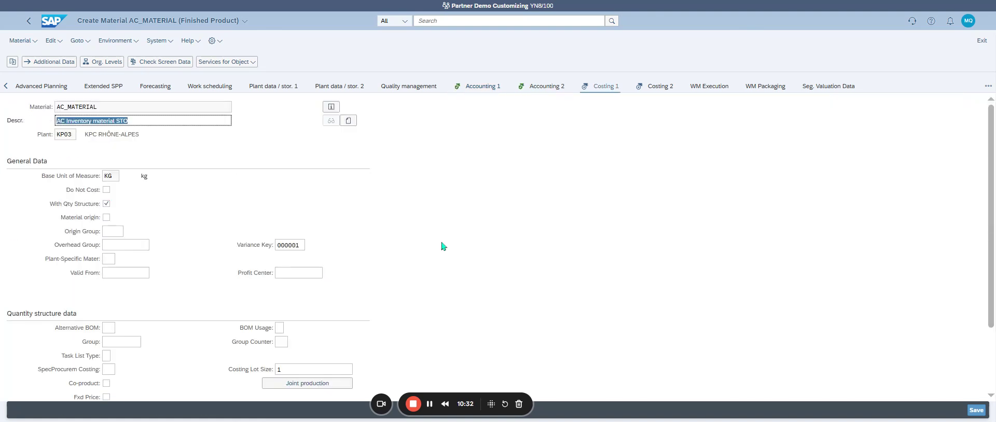
Look up profit centers by the general profit center search and assign 10093101 (DIRECTION KPC) to the material.
key(Return)
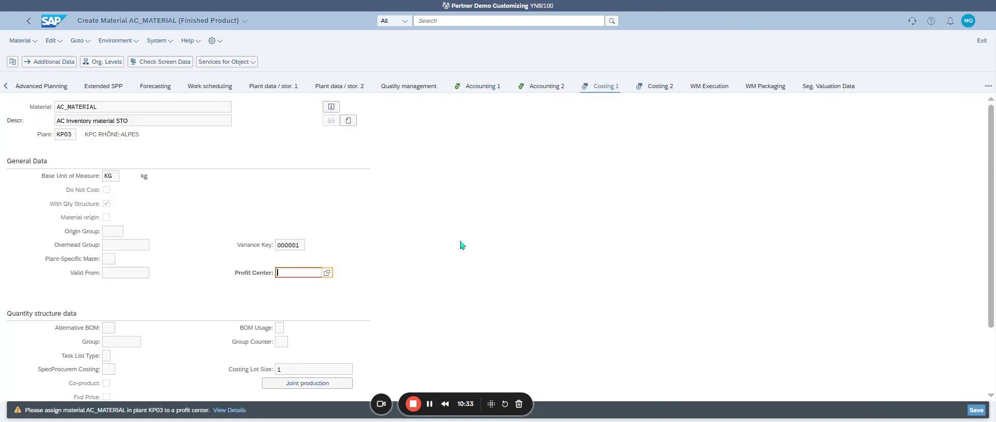
click(326, 272)
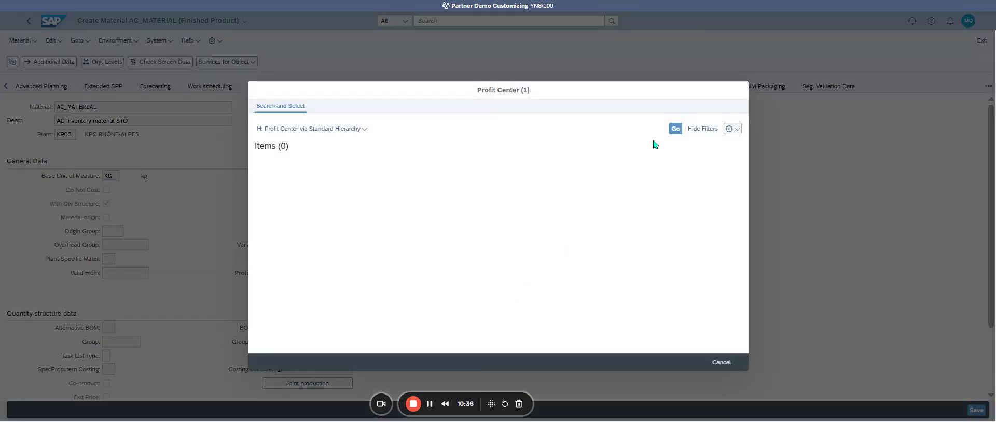
click(318, 129)
click(331, 158)
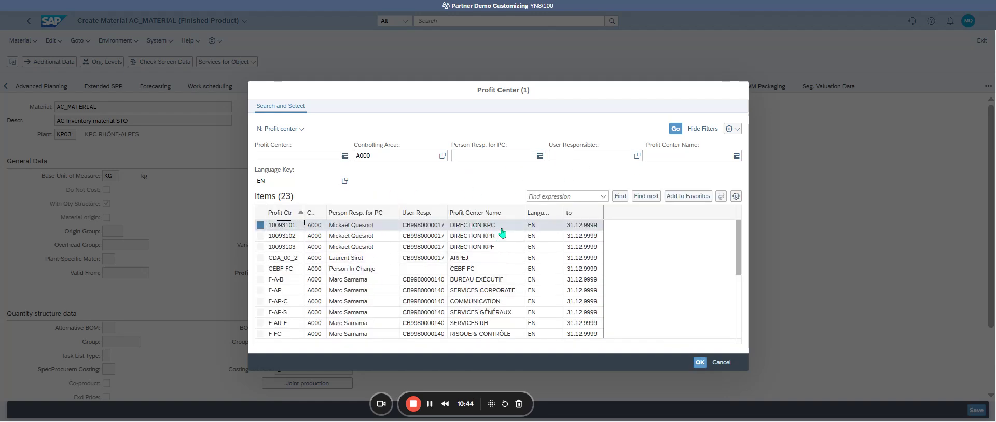
double_click(501, 229)
Accept the Costing 1 and Costing 2 views and save the material data for plant KP03.
key(Return)
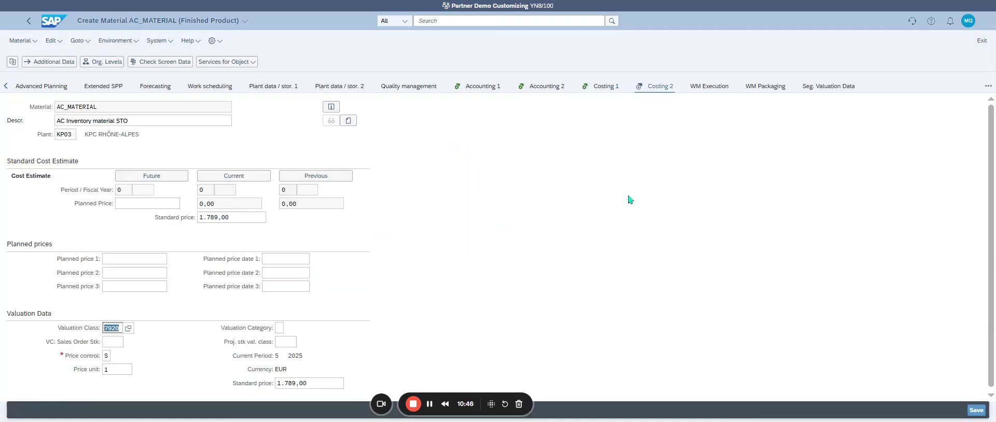
key(Return)
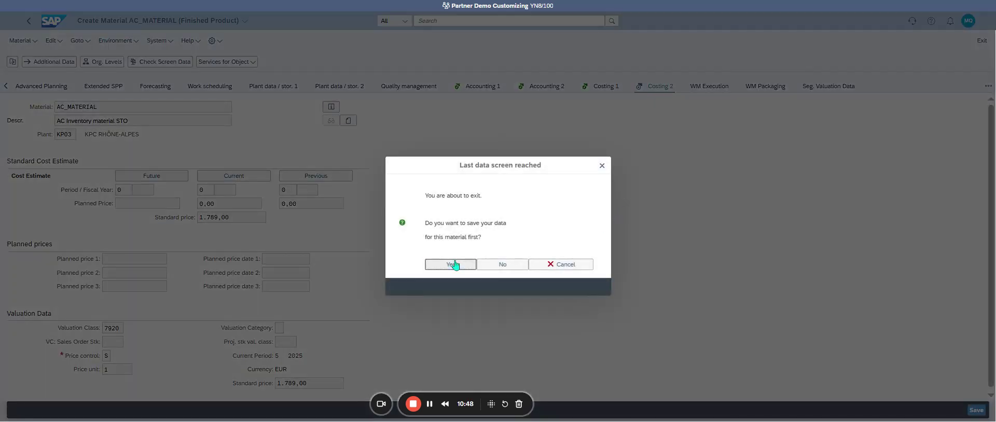
click(454, 265)
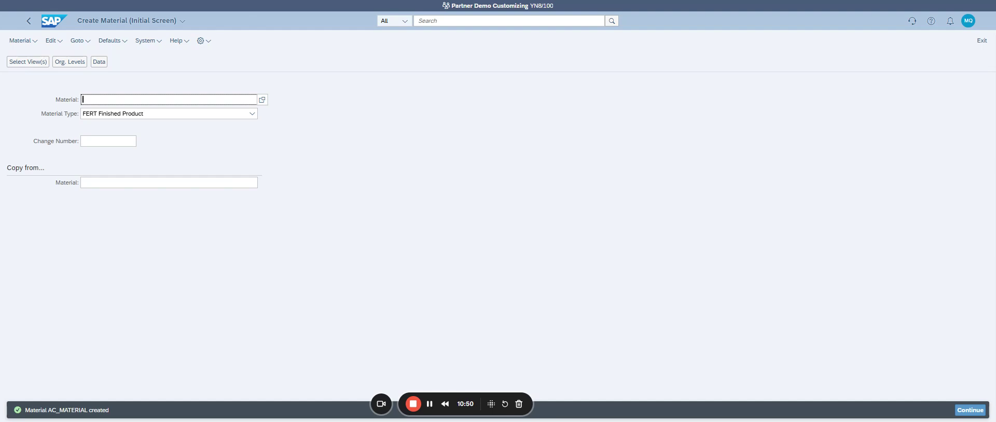